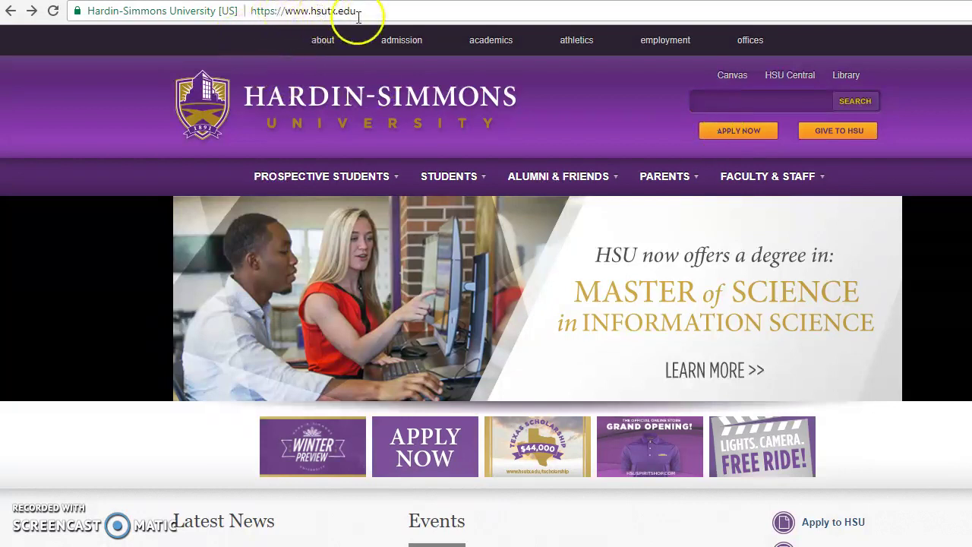
# Go to the HSU online application page from the homepage header's APPLY NOW button.
pyautogui.click(751, 132)
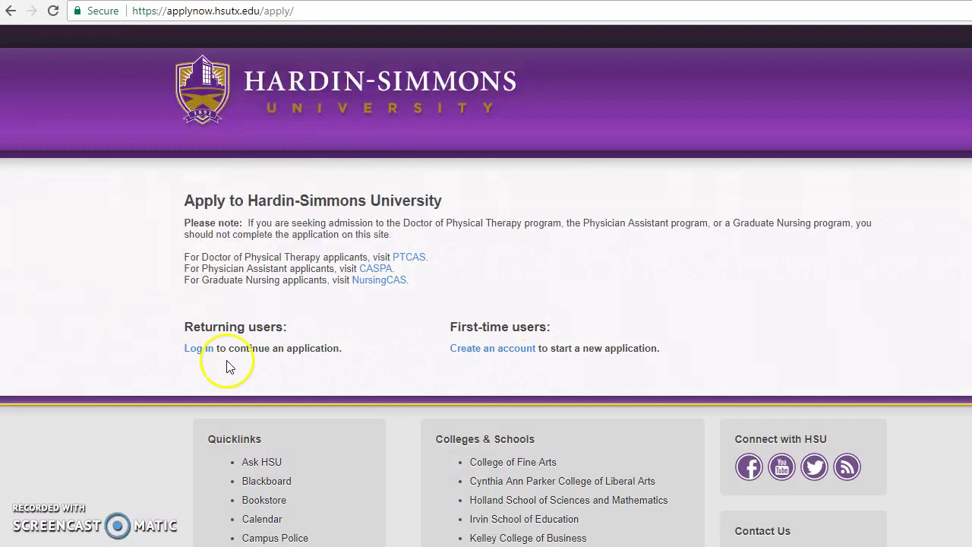
# Log in as a returning applicant with the account's e-mail address and password.
pyautogui.click(195, 354)
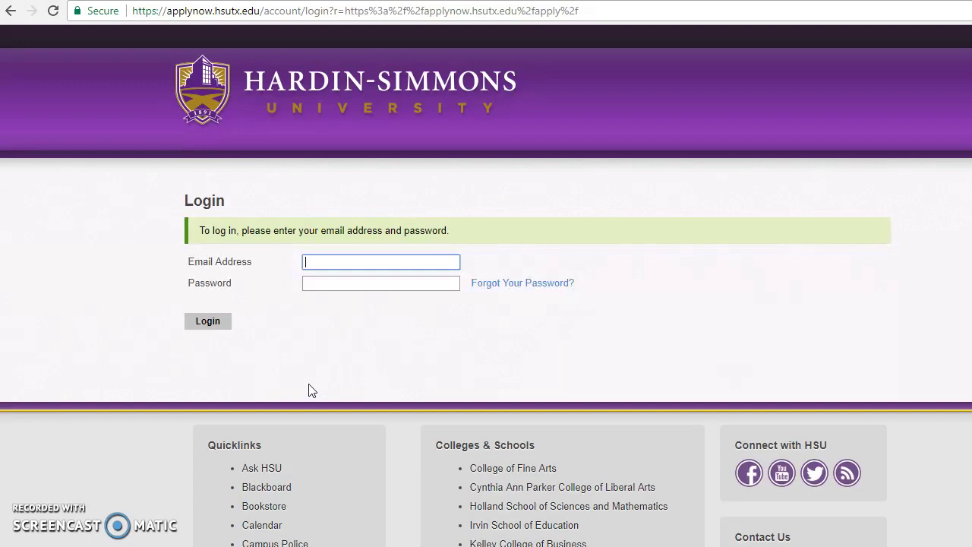
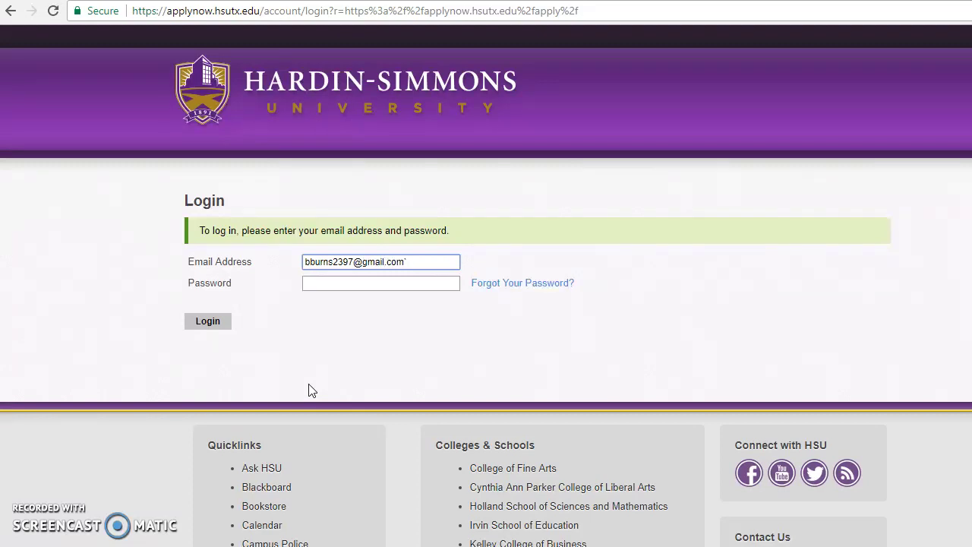
pyautogui.press('Tab')
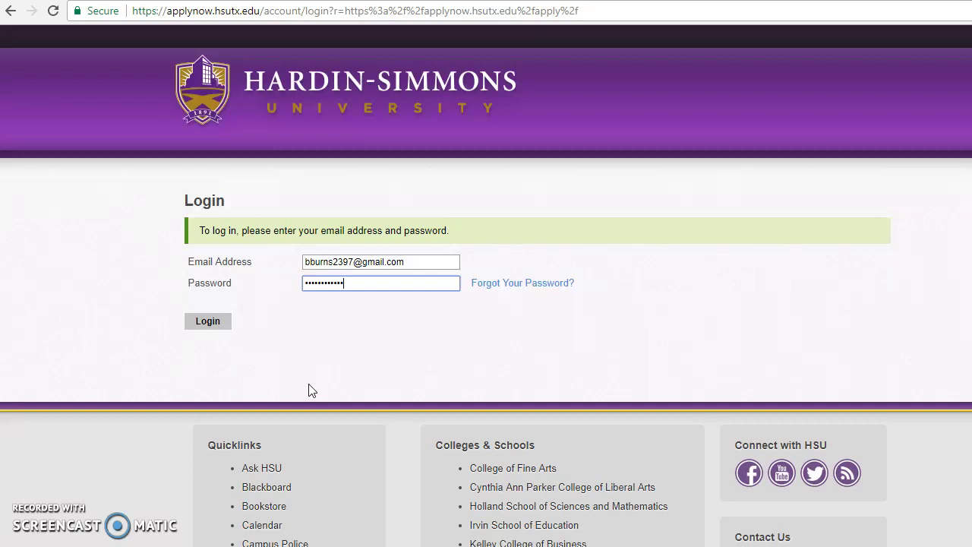
pyautogui.click(227, 321)
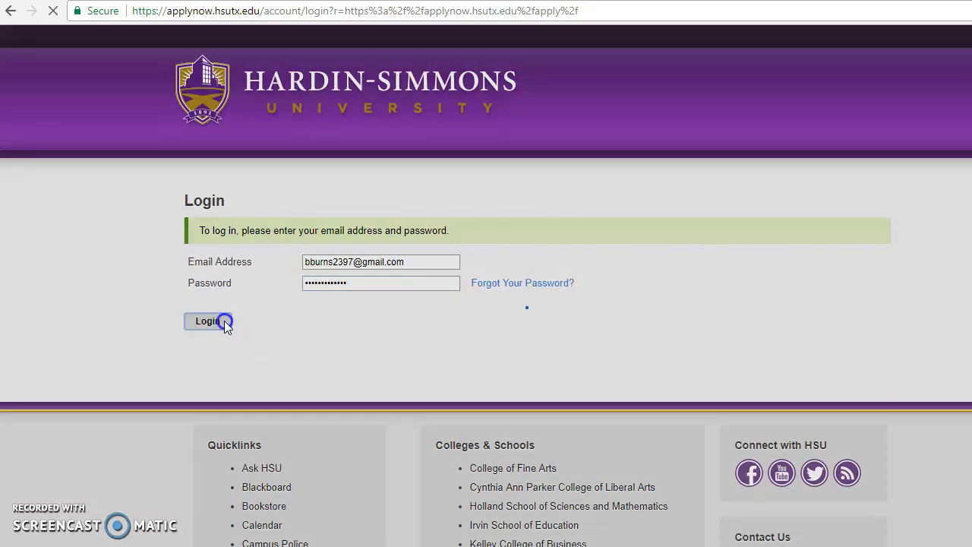
# Dismiss the browser's save-password prompt and begin a new application.
pyautogui.click(240, 314)
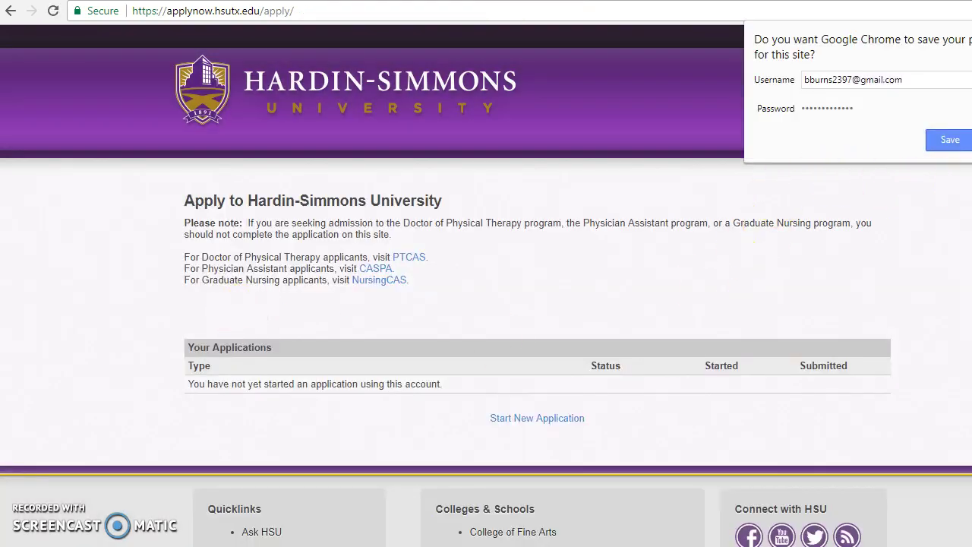
pyautogui.press('Escape')
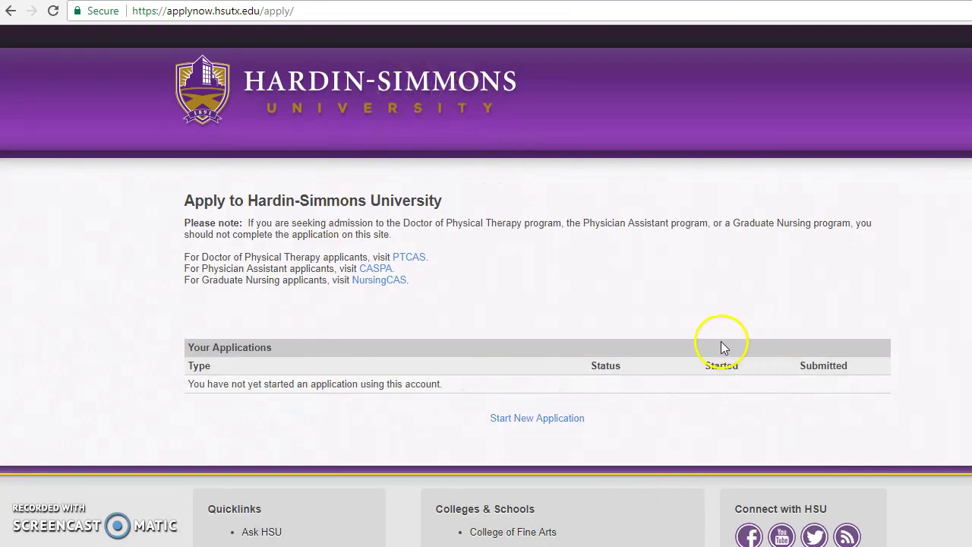
pyautogui.click(564, 419)
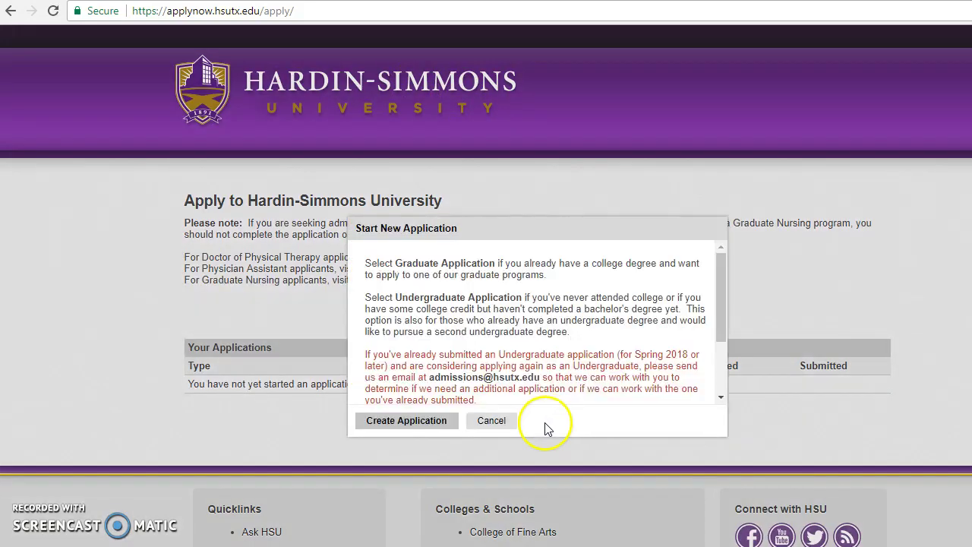
pyautogui.click(420, 428)
pyautogui.click(665, 91)
# Choose Undergraduate Application as the type, create it, and open it.
pyautogui.click(719, 317)
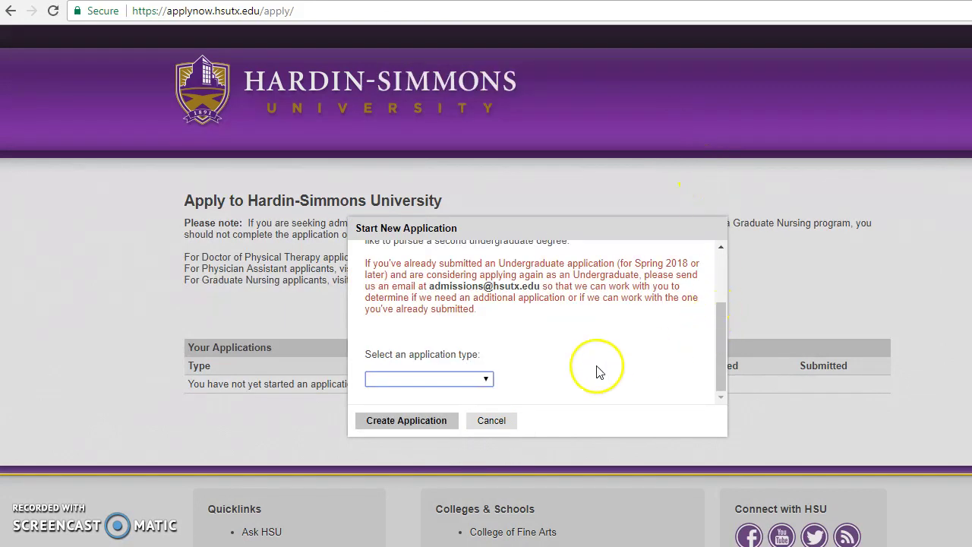
pyautogui.click(486, 379)
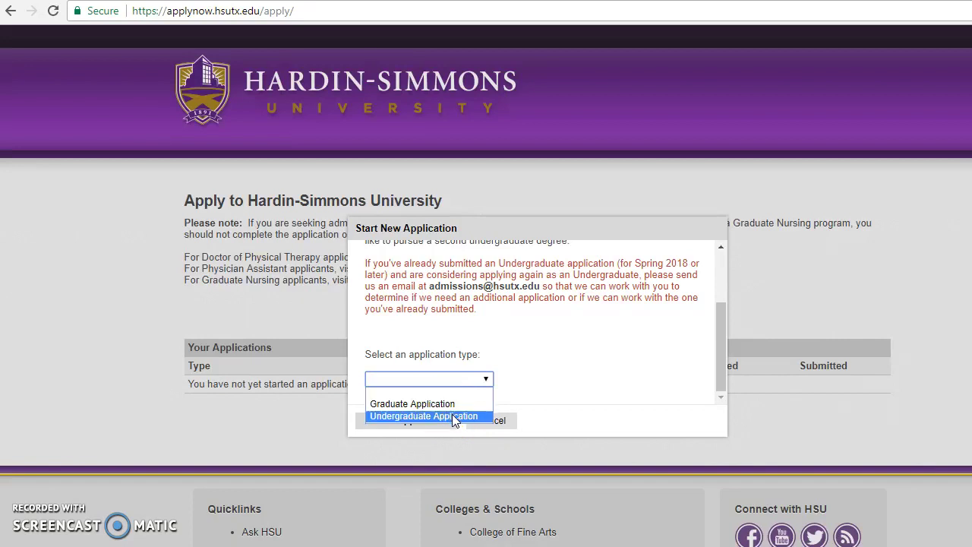
pyautogui.click(458, 418)
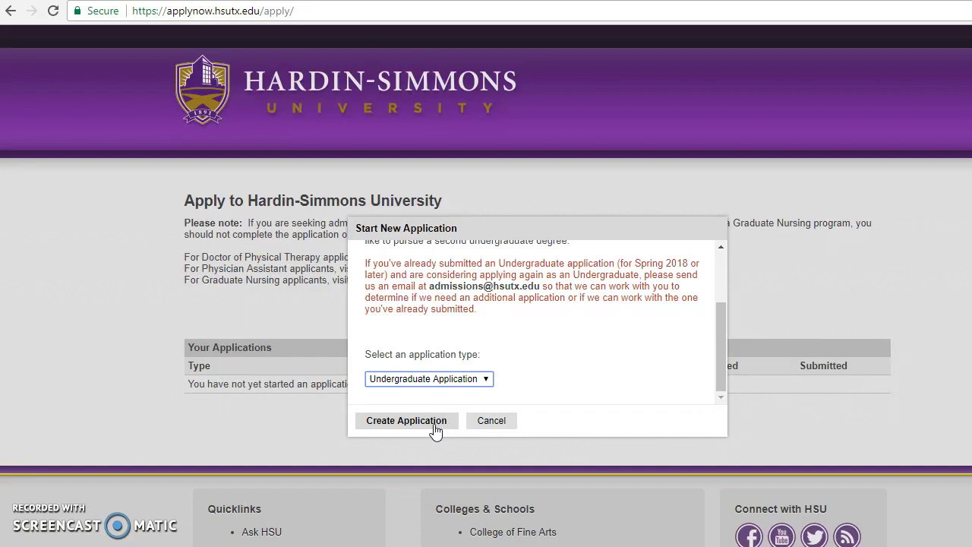
pyautogui.click(432, 421)
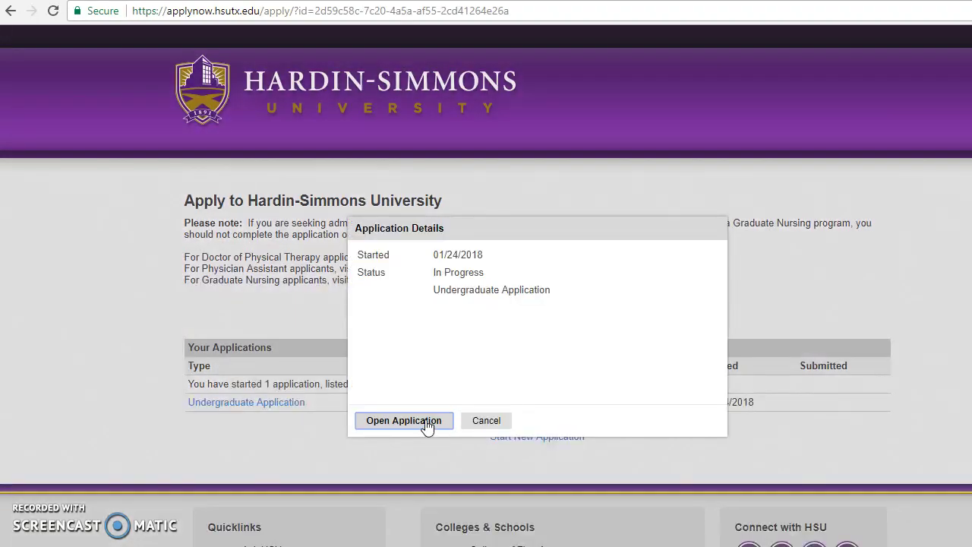
pyautogui.click(428, 424)
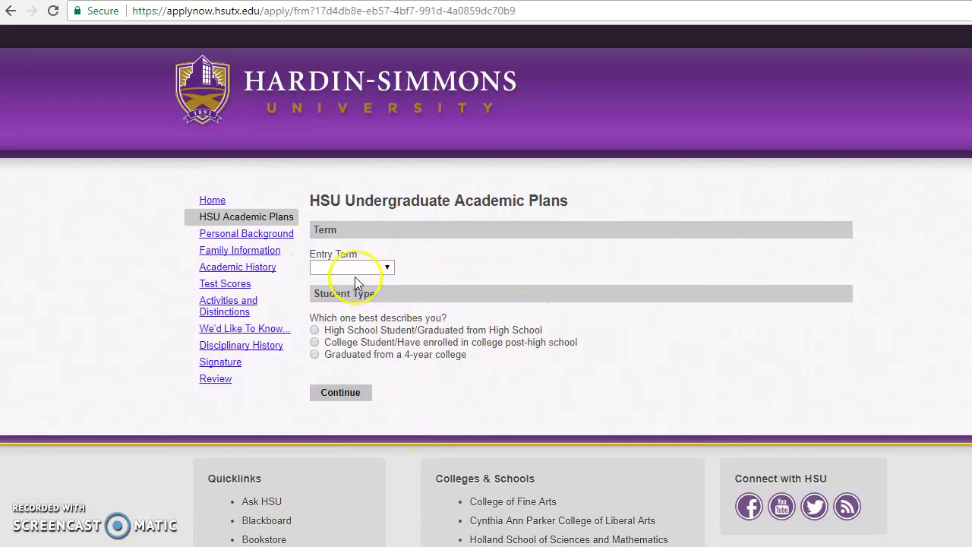
# Set Fall 2018 entry, high school student, HSU first-time freshman, Business major, and continue.
pyautogui.click(389, 268)
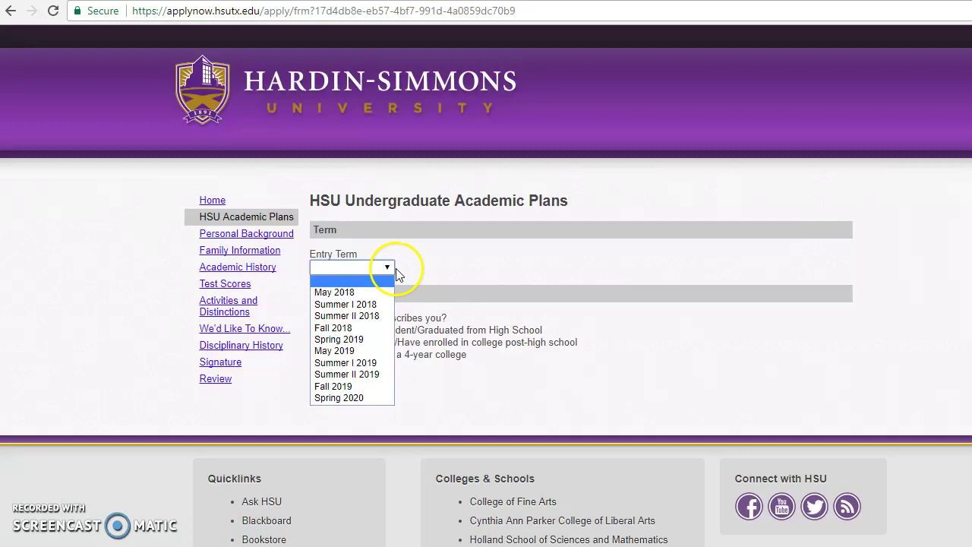
pyautogui.click(373, 331)
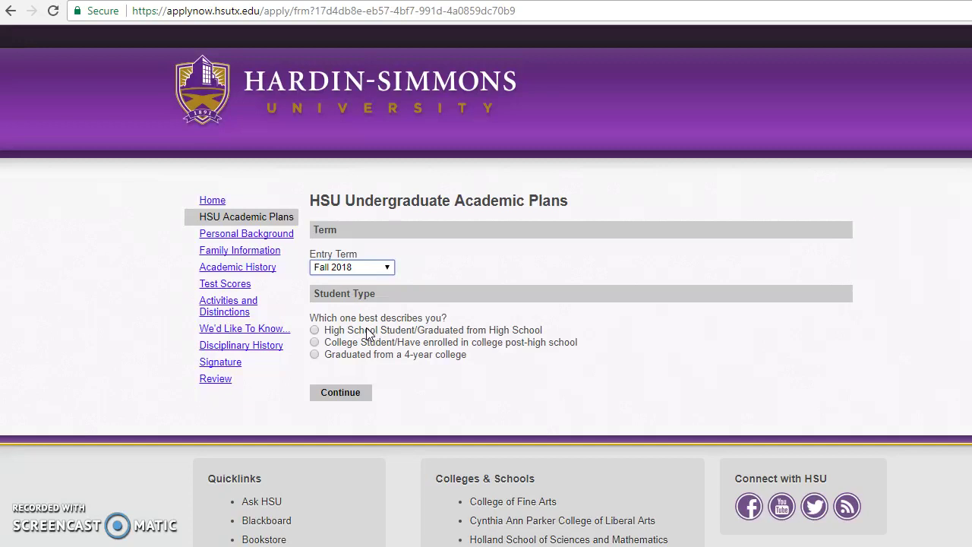
pyautogui.click(314, 330)
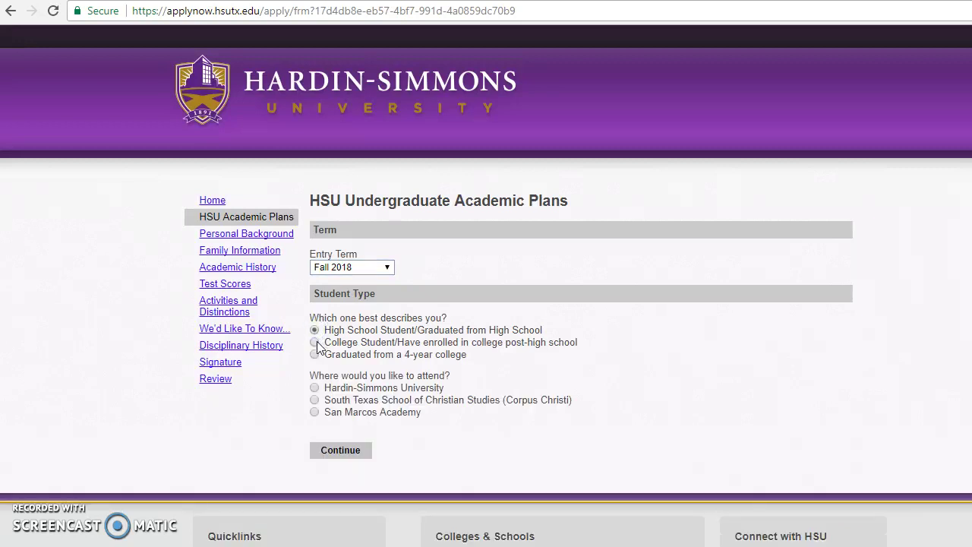
pyautogui.click(315, 388)
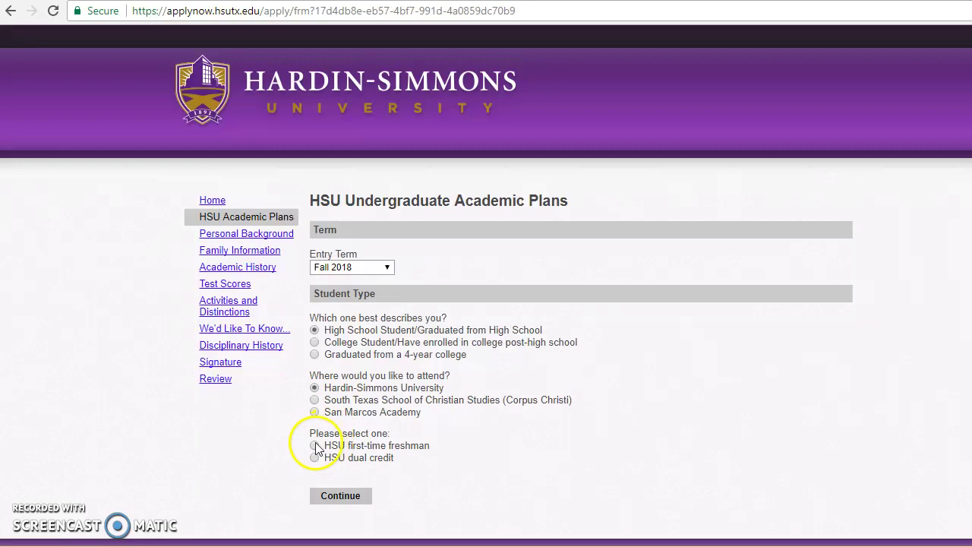
pyautogui.click(315, 446)
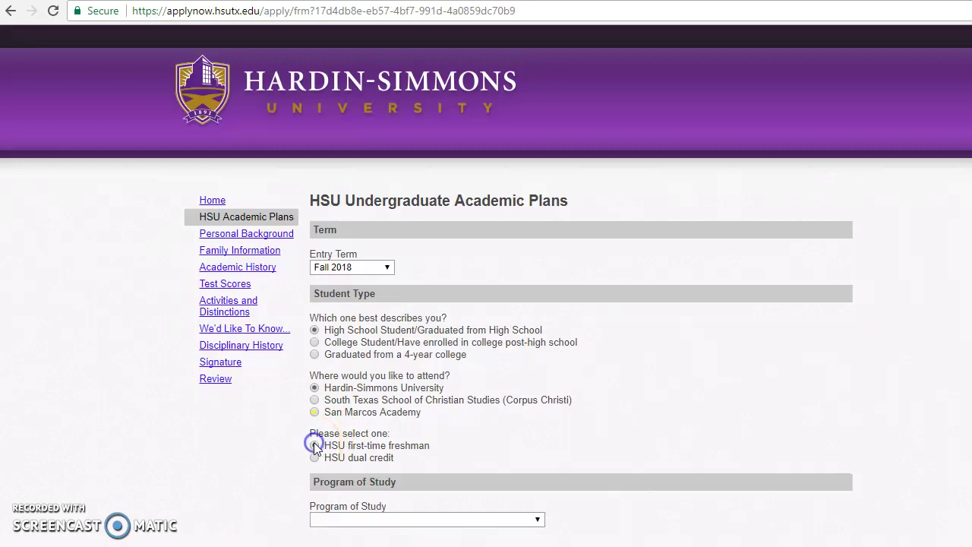
pyautogui.click(539, 517)
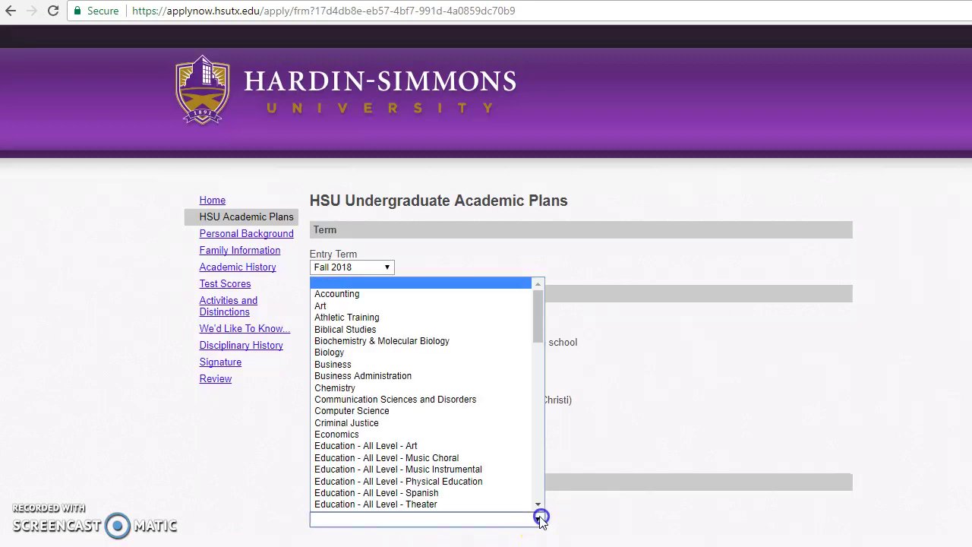
pyautogui.click(372, 366)
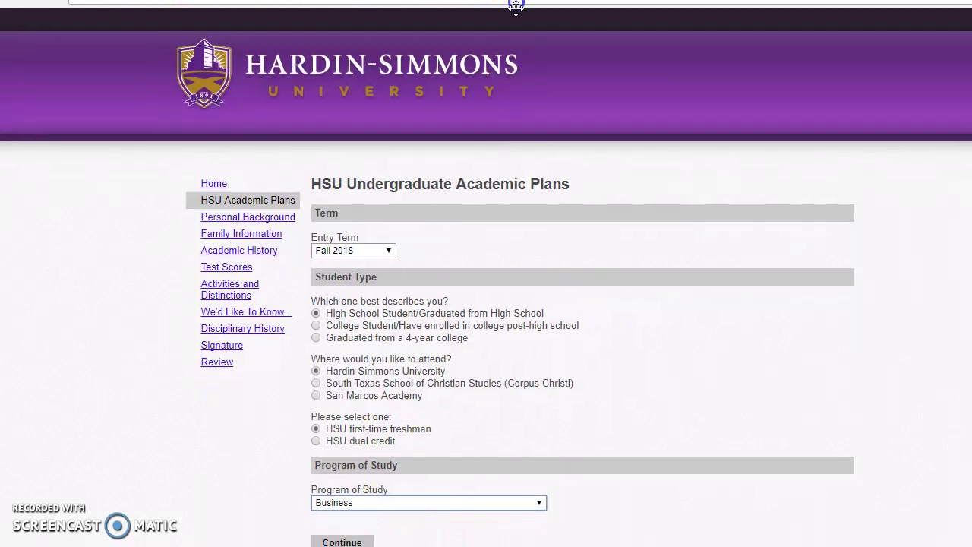
pyautogui.click(367, 536)
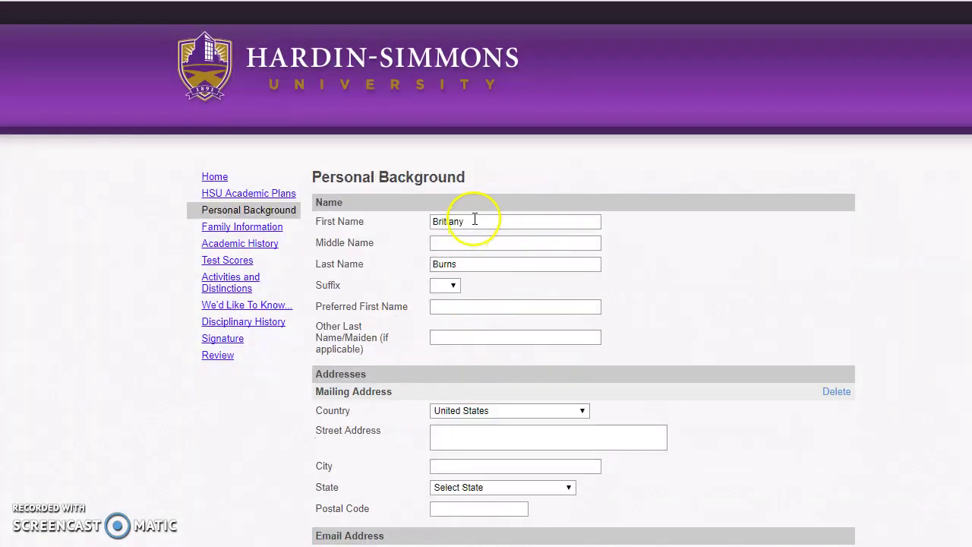
# Enter the applicant's middle name and preferred first name.
pyautogui.click(471, 242)
pyautogui.write('Test 2')
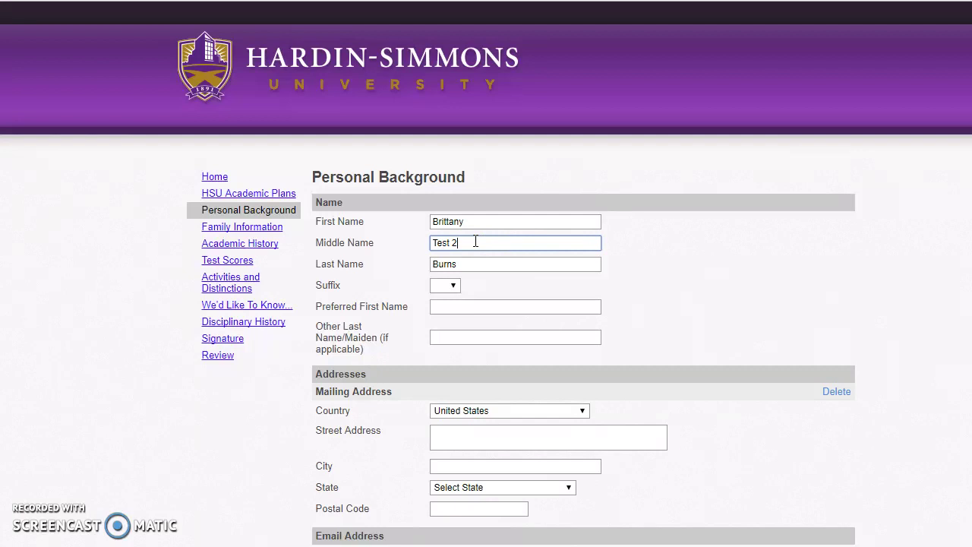
pyautogui.click(465, 308)
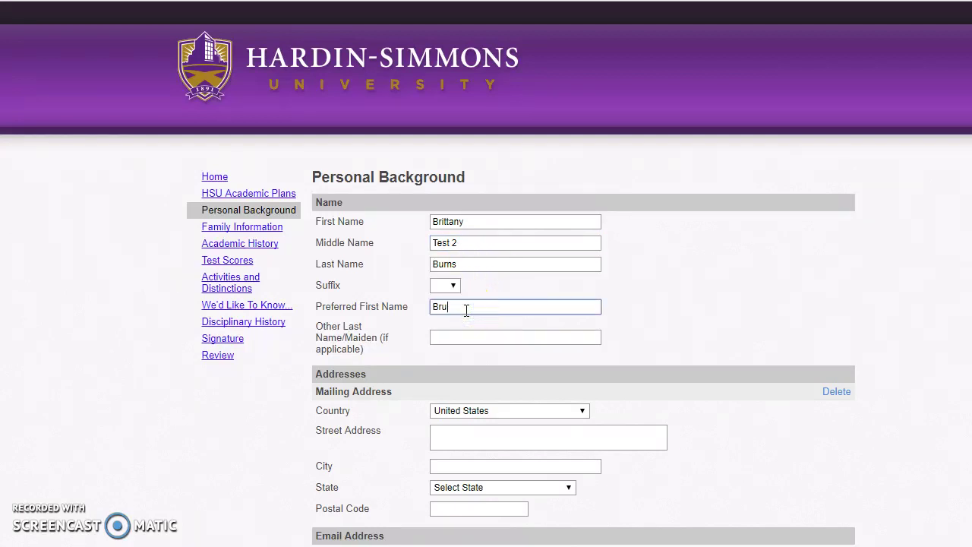
pyautogui.write('Brittany')
# Set the mailing address country to Canada.
pyautogui.scroll(-2, 529, 361)
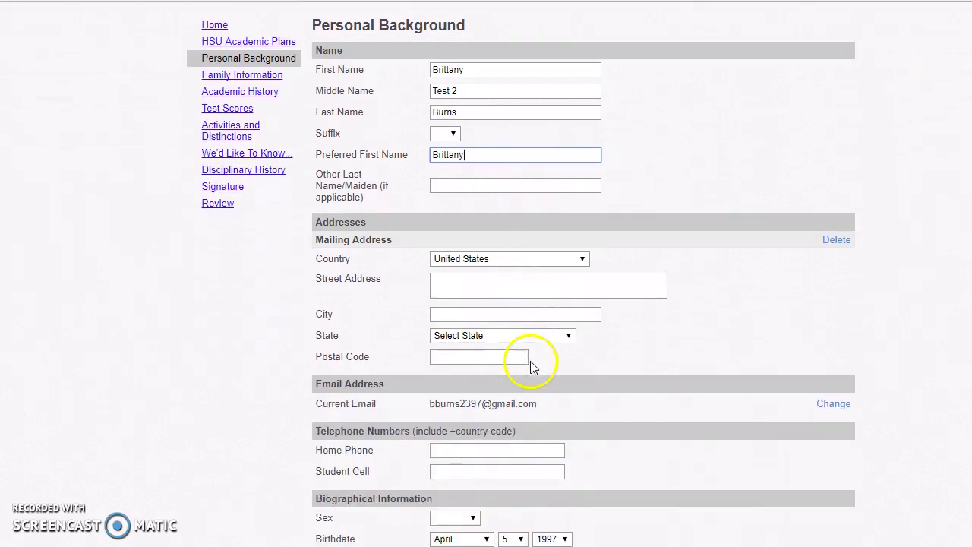
pyautogui.click(583, 258)
pyautogui.scroll(1, 530, 355)
pyautogui.scroll(15, 529, 356)
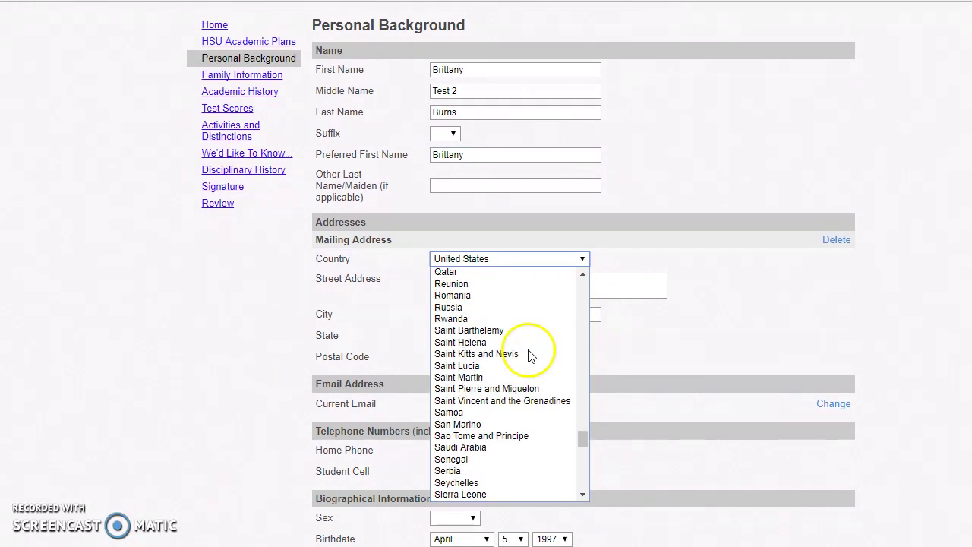
pyautogui.scroll(18, 522, 357)
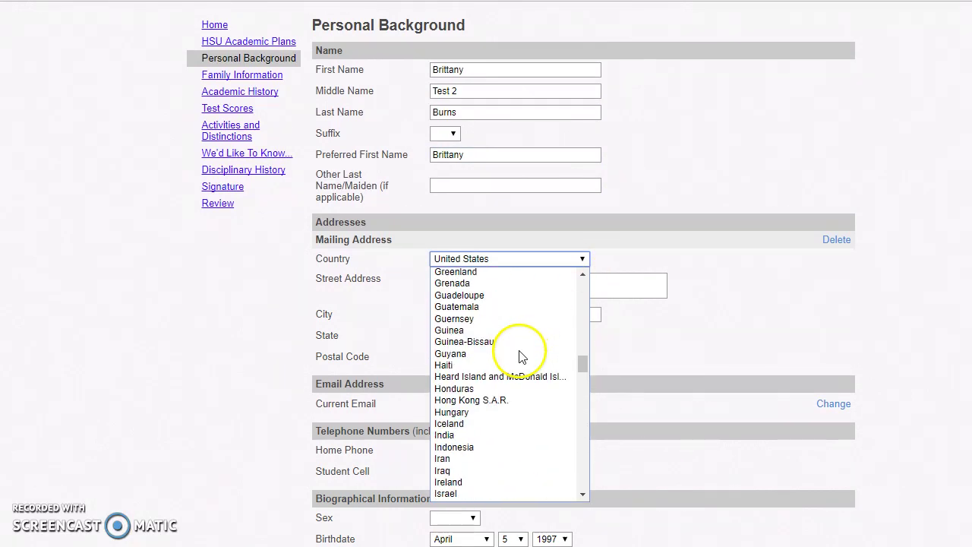
pyautogui.scroll(8, 528, 355)
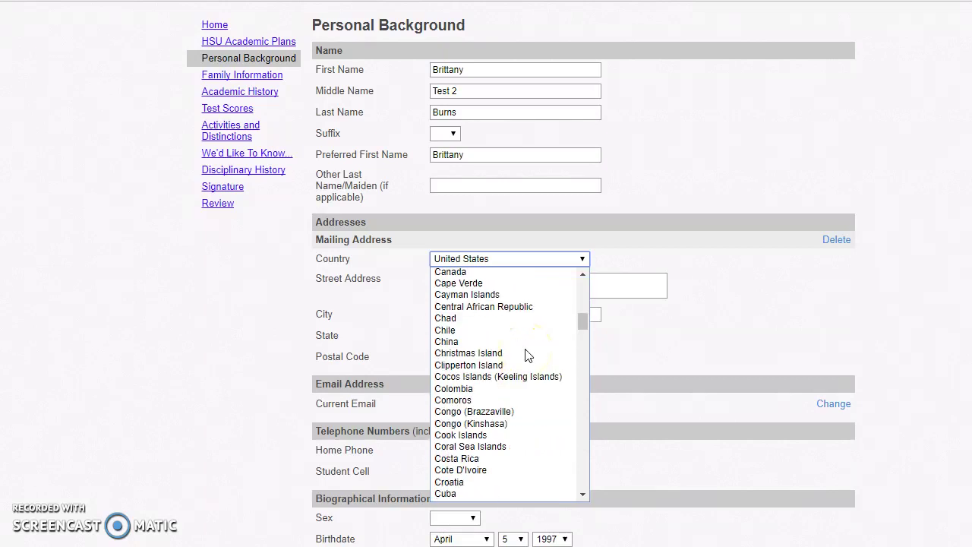
pyautogui.scroll(4, 529, 355)
pyautogui.click(478, 424)
# Fill in the street address, city, province Ontario, and postal code.
pyautogui.click(445, 283)
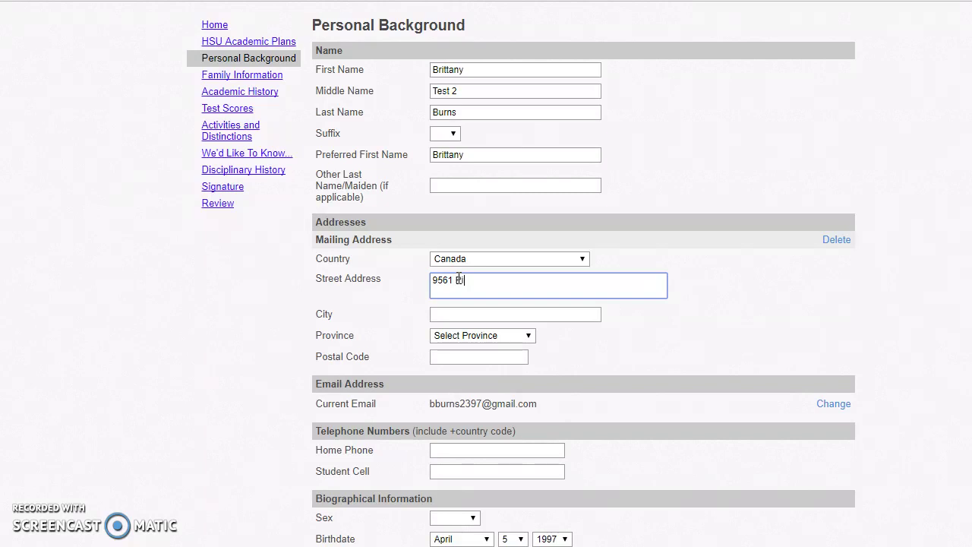
pyautogui.write('r Dr.')
pyautogui.click(459, 315)
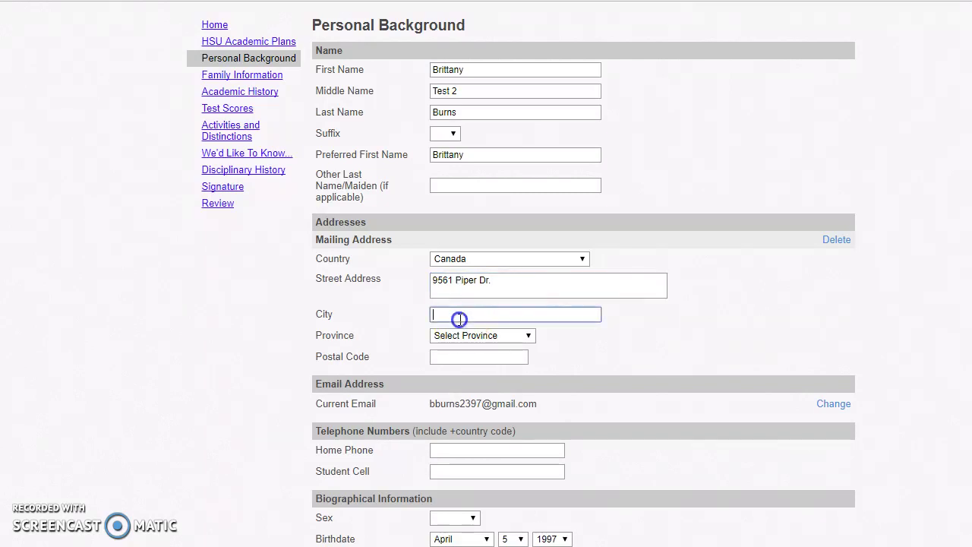
pyautogui.write('O')
pyautogui.write('O')
pyautogui.write('en Sound')
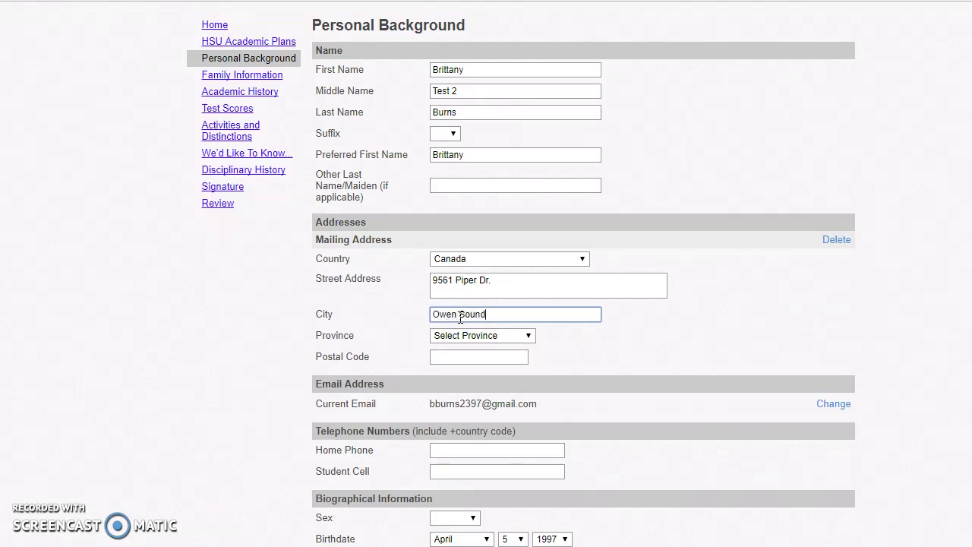
pyautogui.click(479, 336)
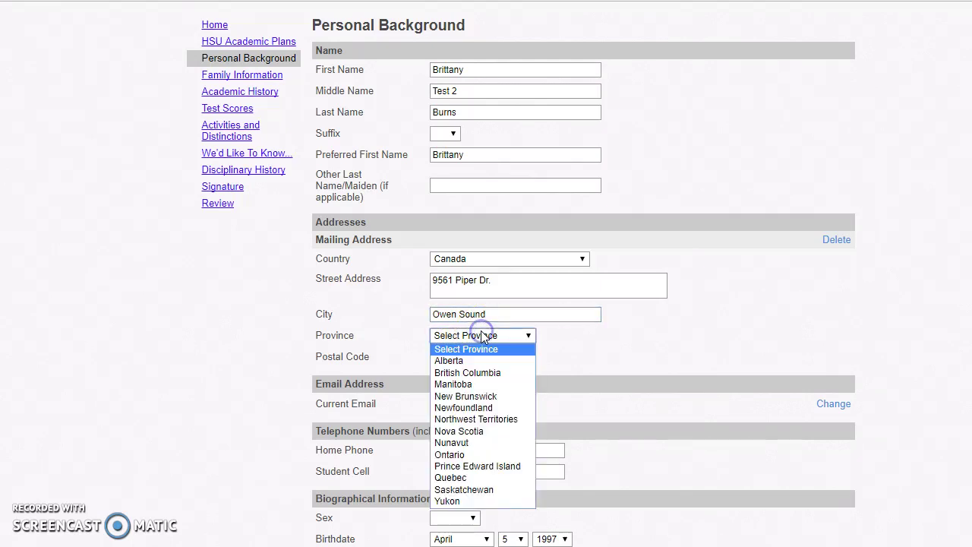
pyautogui.click(480, 454)
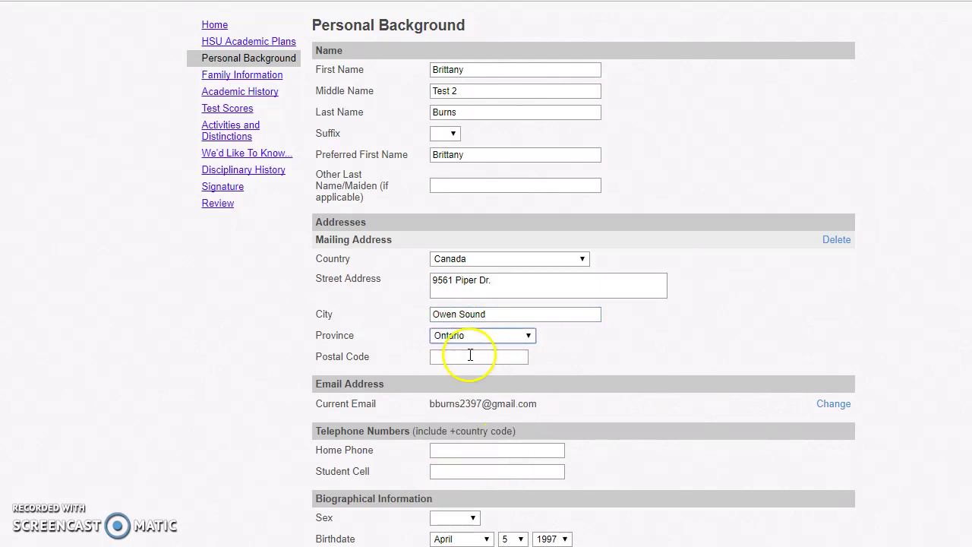
pyautogui.click(476, 356)
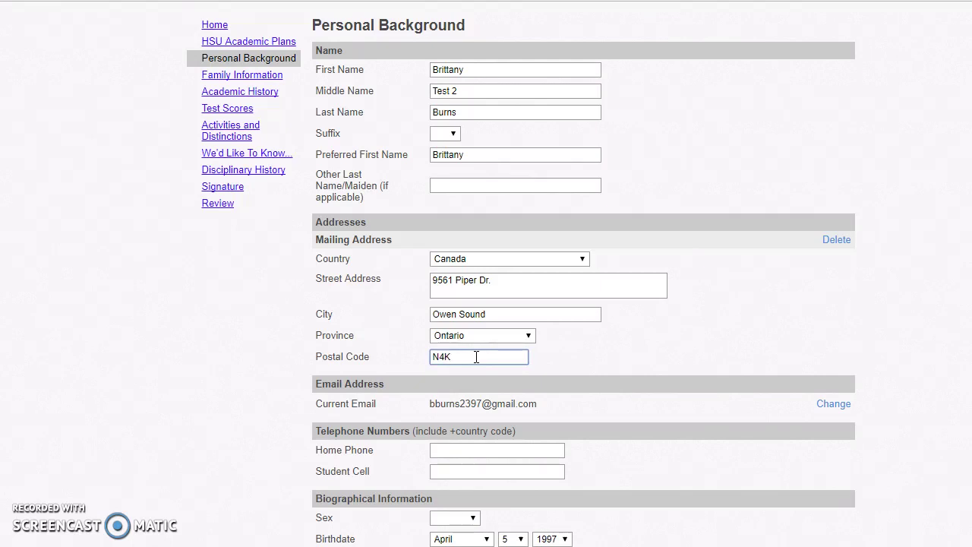
pyautogui.write('C1E')
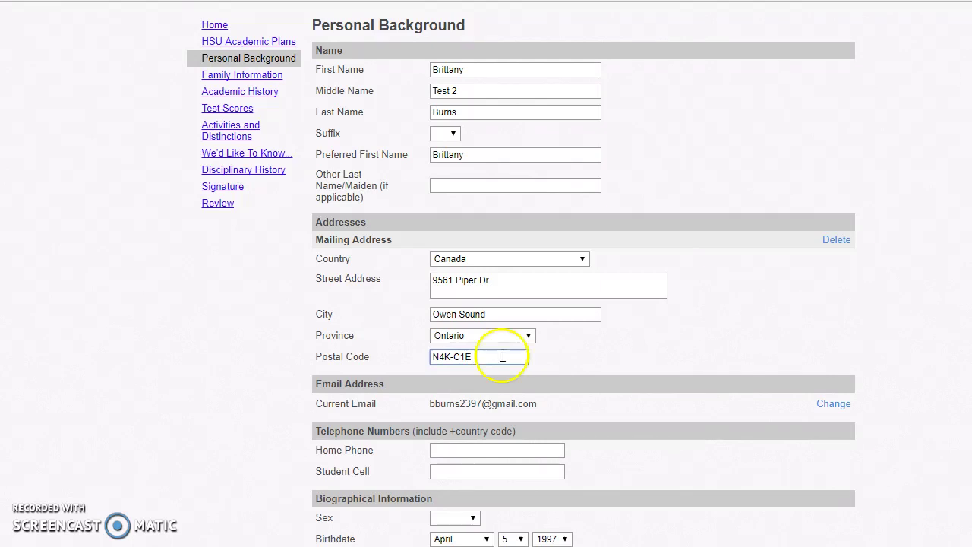
pyautogui.scroll(-2, 675, 342)
# Enter the home phone number, set sex to Female and citizenship to Canada, then continue.
pyautogui.click(554, 221)
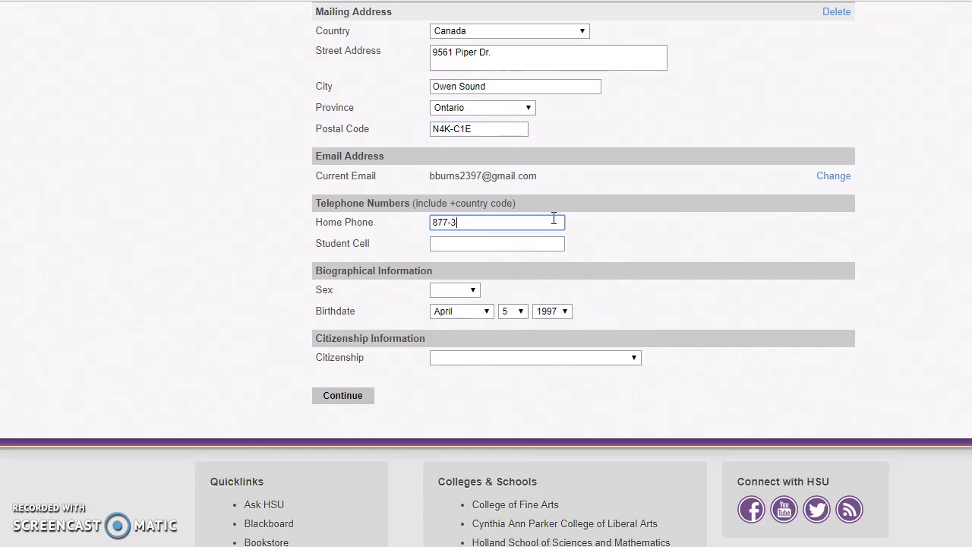
pyautogui.click(452, 289)
pyautogui.click(459, 316)
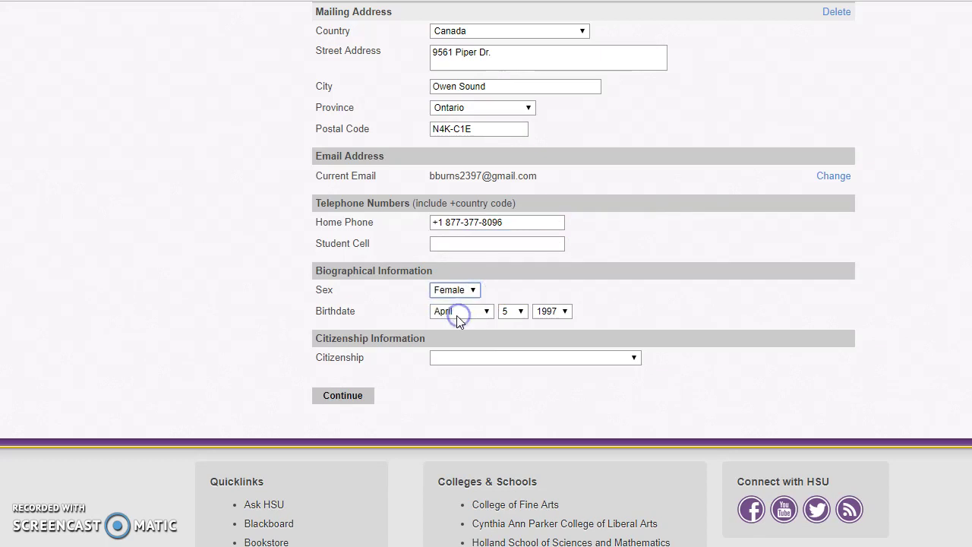
pyautogui.click(525, 357)
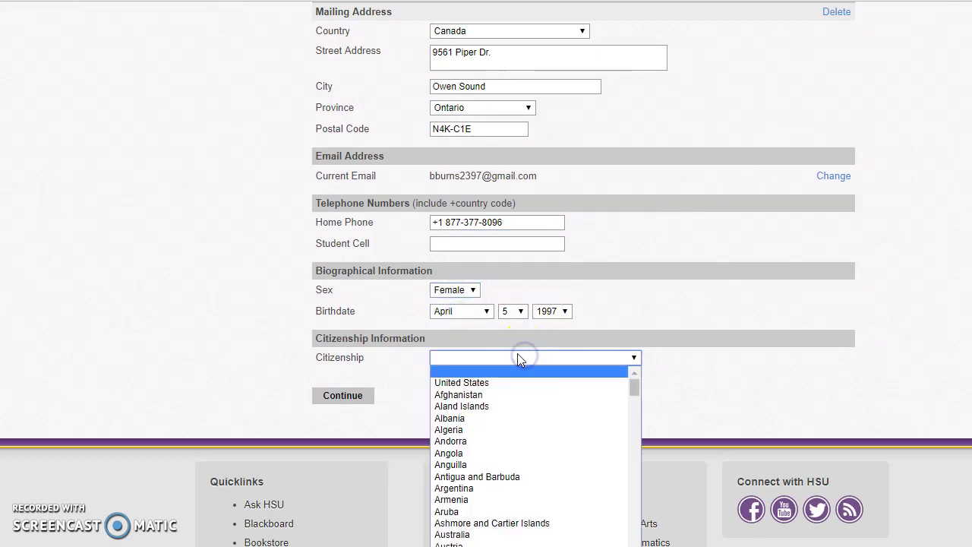
pyautogui.scroll(-5, 527, 414)
pyautogui.scroll(-5, 527, 419)
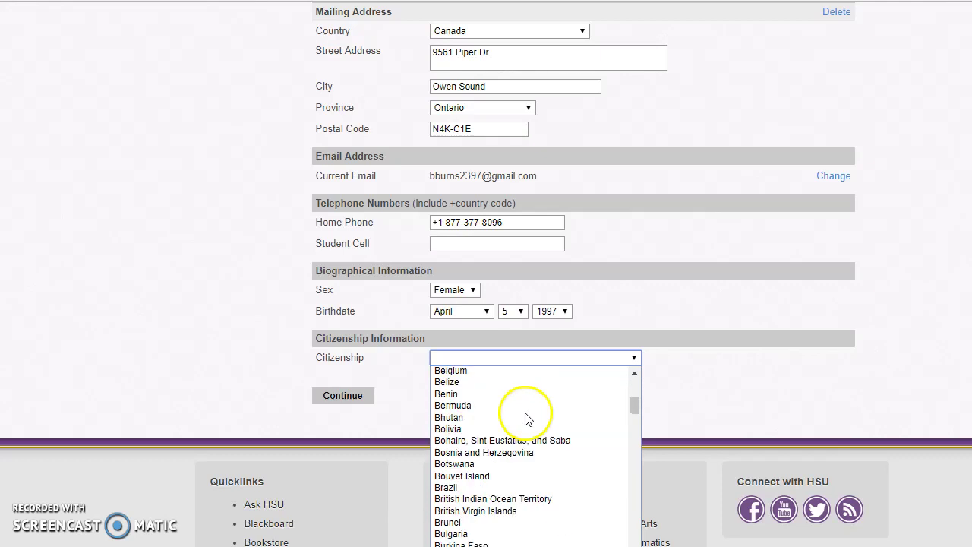
pyautogui.scroll(-4, 522, 422)
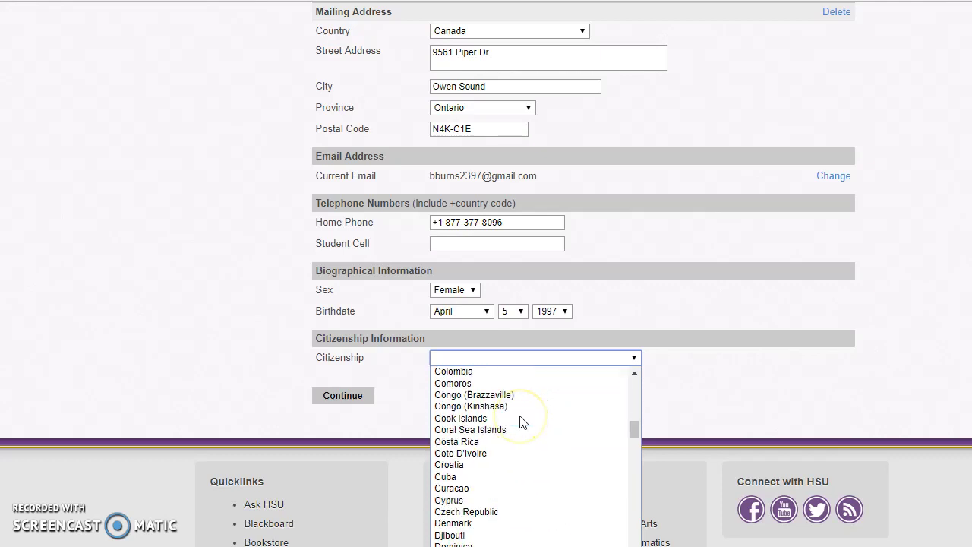
pyautogui.scroll(4, 521, 422)
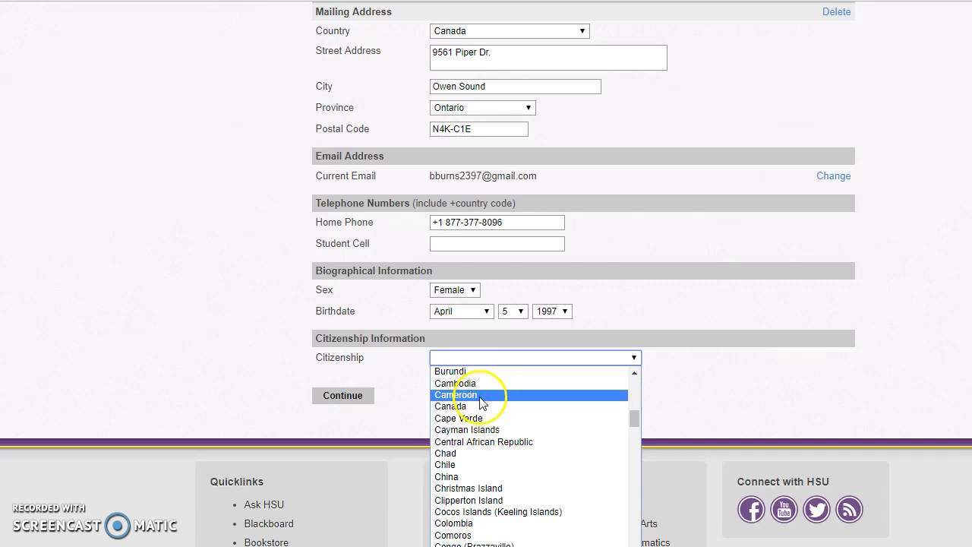
pyautogui.click(483, 407)
pyautogui.click(344, 414)
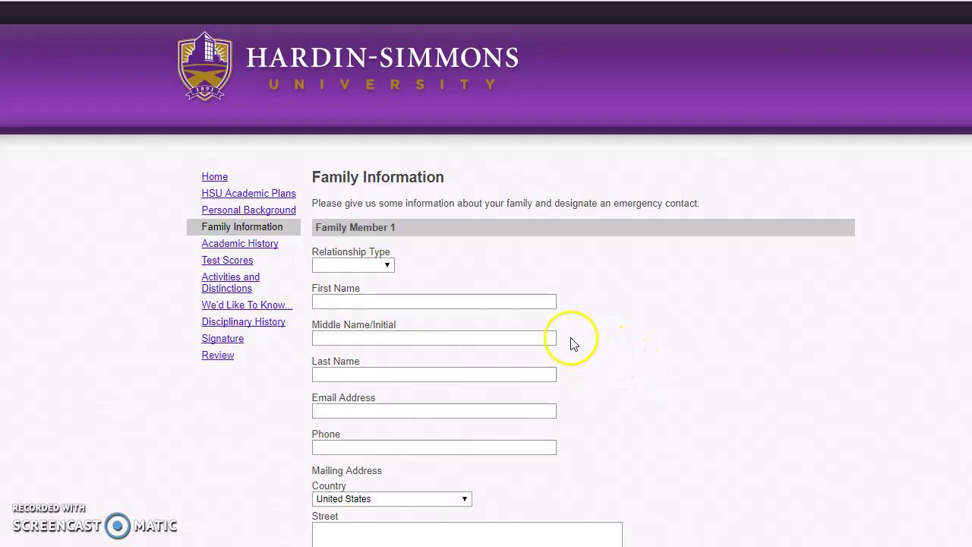
# Set Family Member 1 to Mother and enter her name, e-mail address and phone number.
pyautogui.click(386, 265)
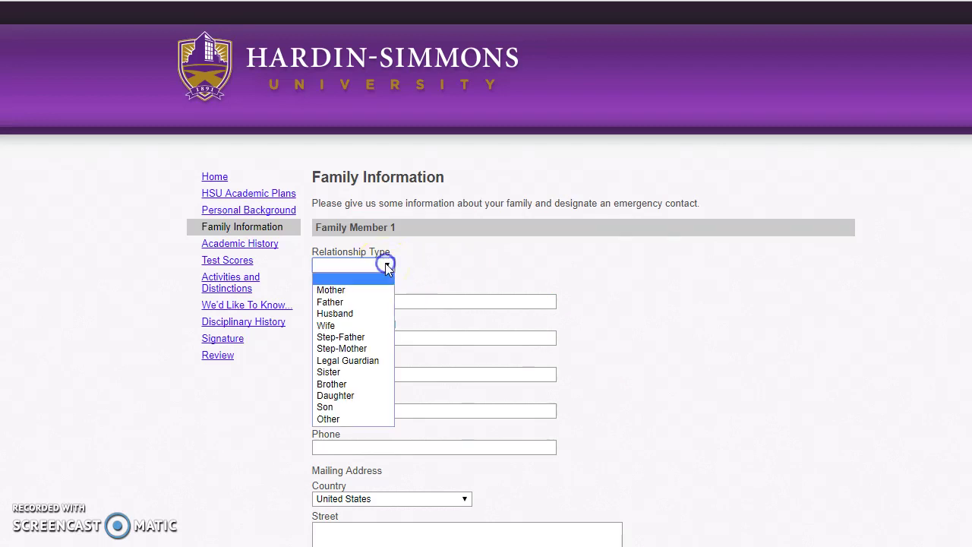
pyautogui.click(377, 289)
pyautogui.click(379, 300)
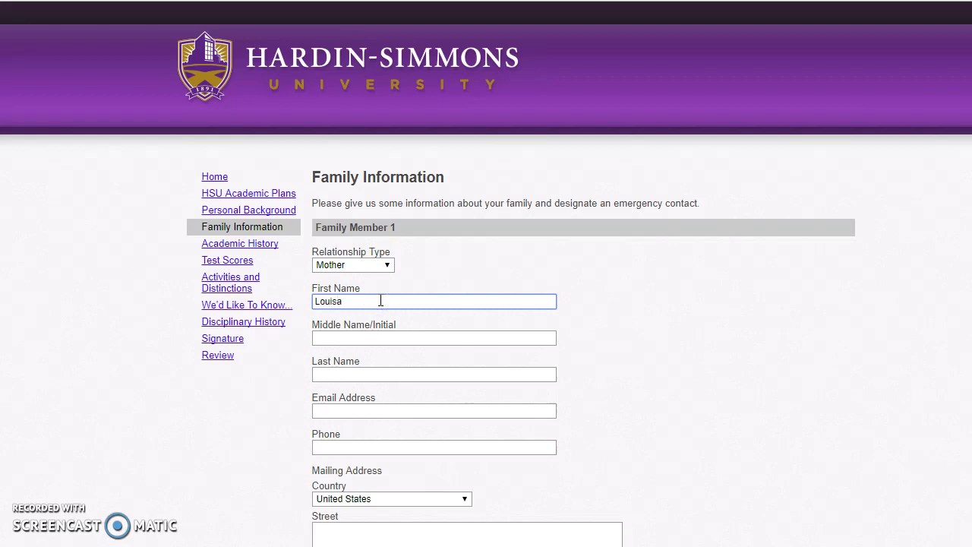
pyautogui.click(390, 335)
pyautogui.write('L')
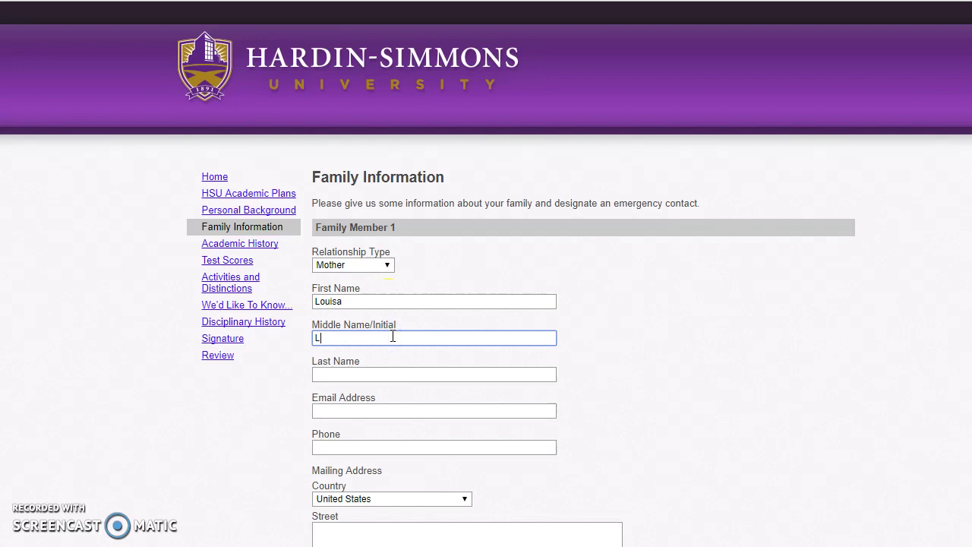
pyautogui.click(399, 375)
pyautogui.write('Burns')
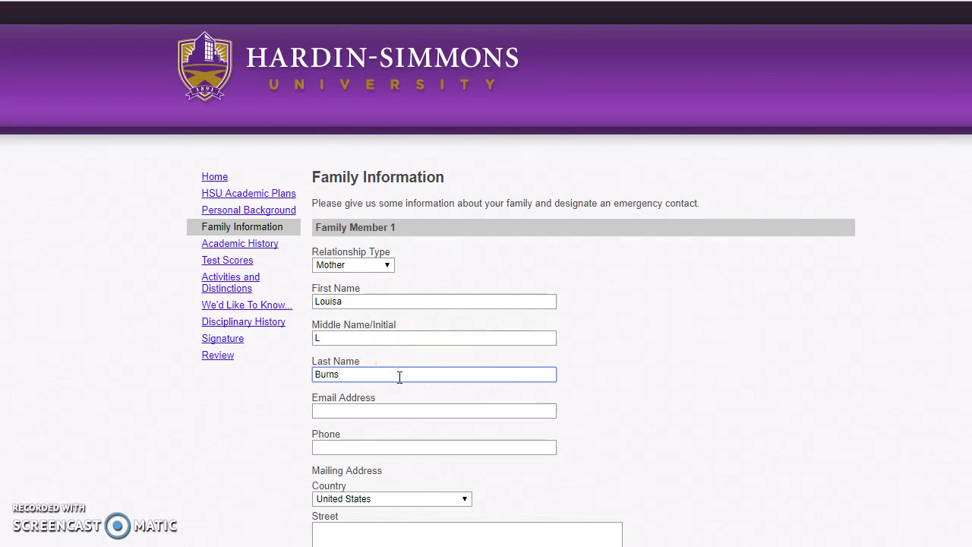
pyautogui.scroll(-3, 399, 376)
pyautogui.click(403, 185)
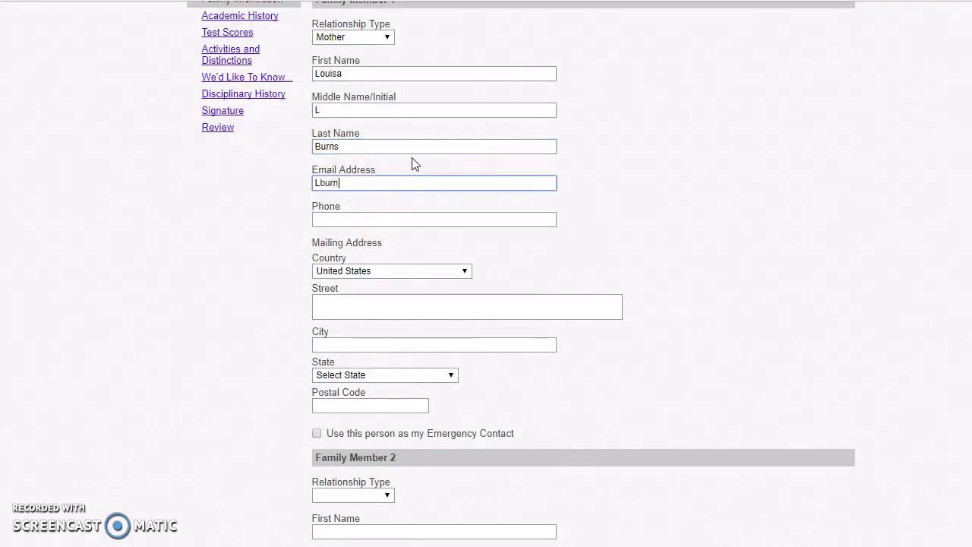
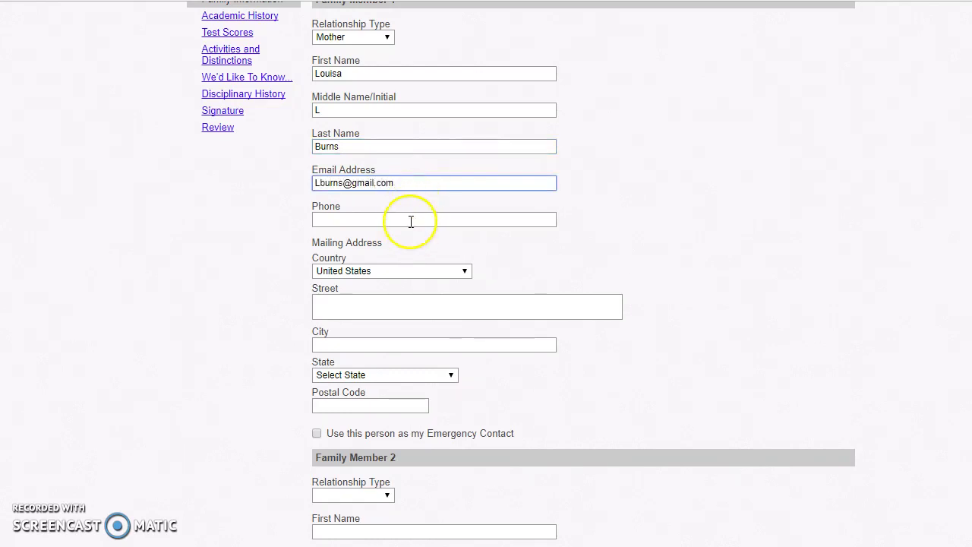
pyautogui.click(410, 219)
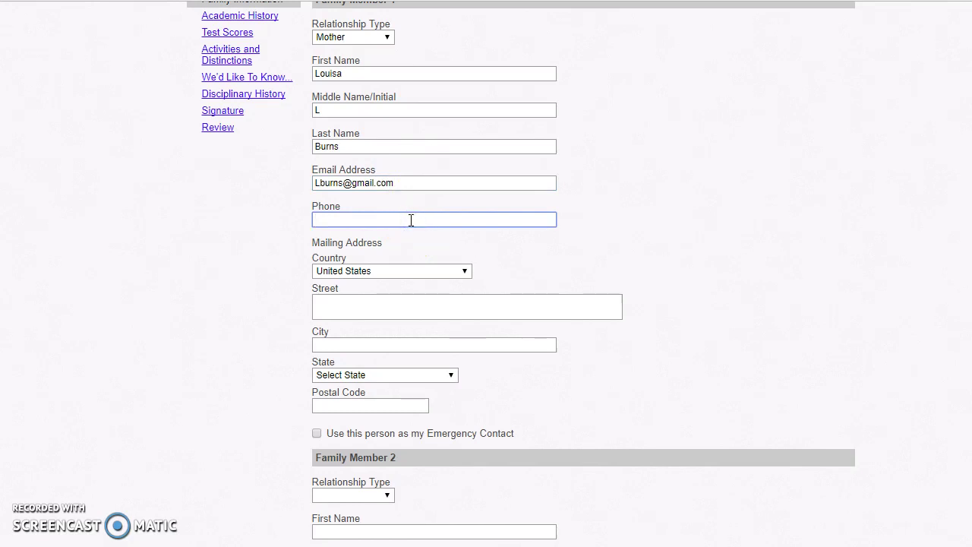
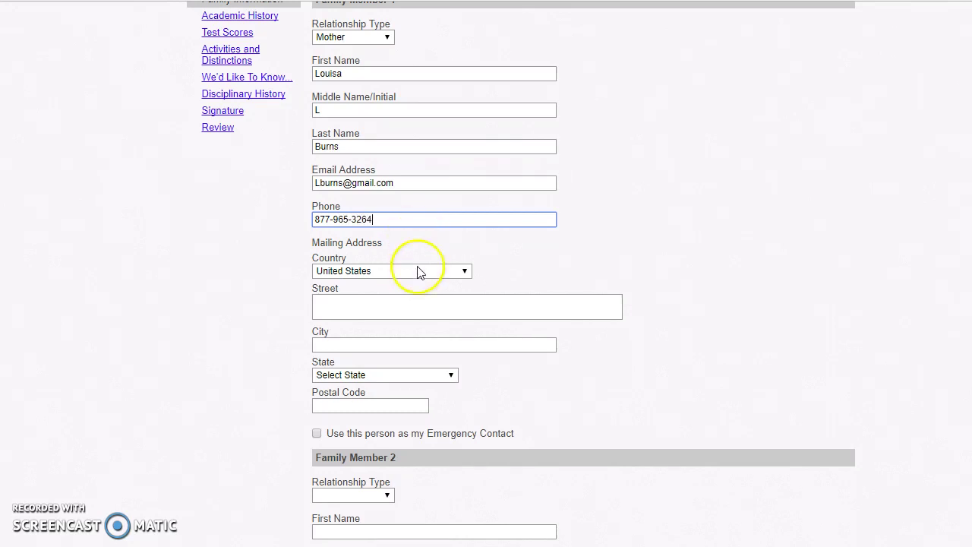
# Give the mother a Canadian mailing address filled from the saved address suggestion.
pyautogui.click(418, 270)
pyautogui.scroll(15, 413, 384)
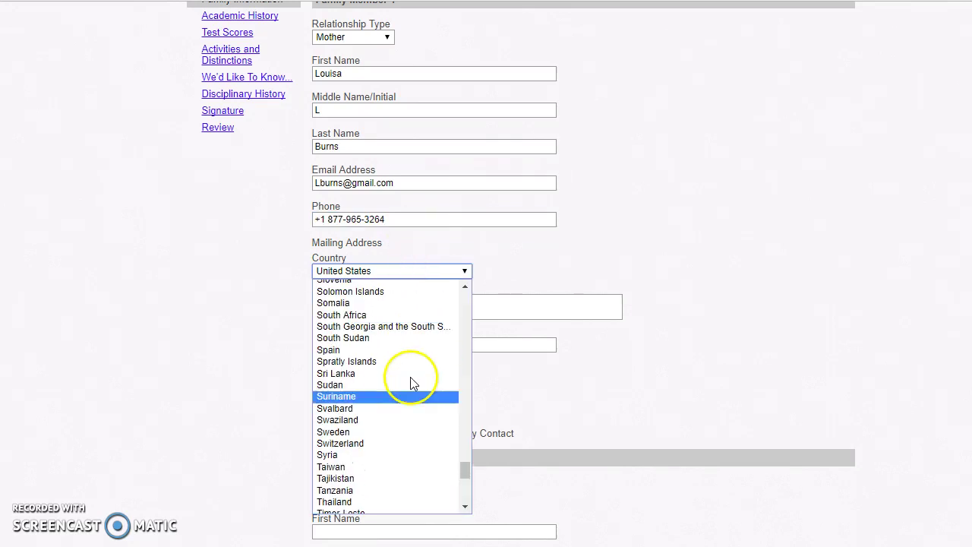
pyautogui.scroll(15, 412, 383)
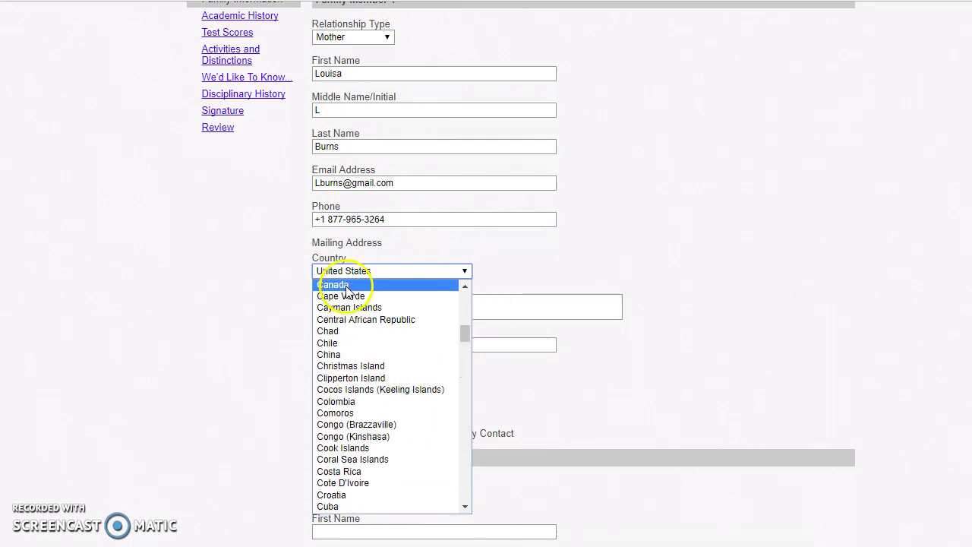
pyautogui.click(343, 284)
pyautogui.click(350, 302)
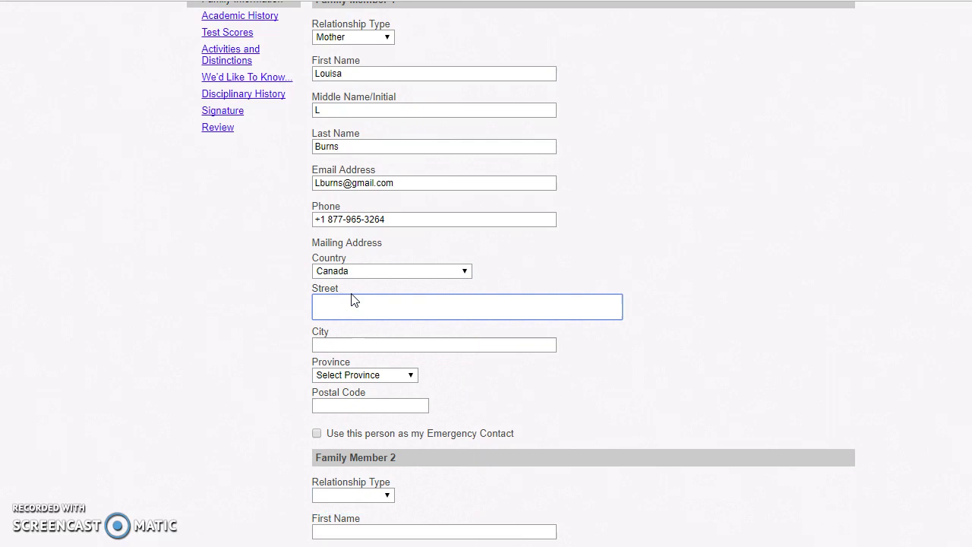
pyautogui.write('98')
pyautogui.press('BackSpace')
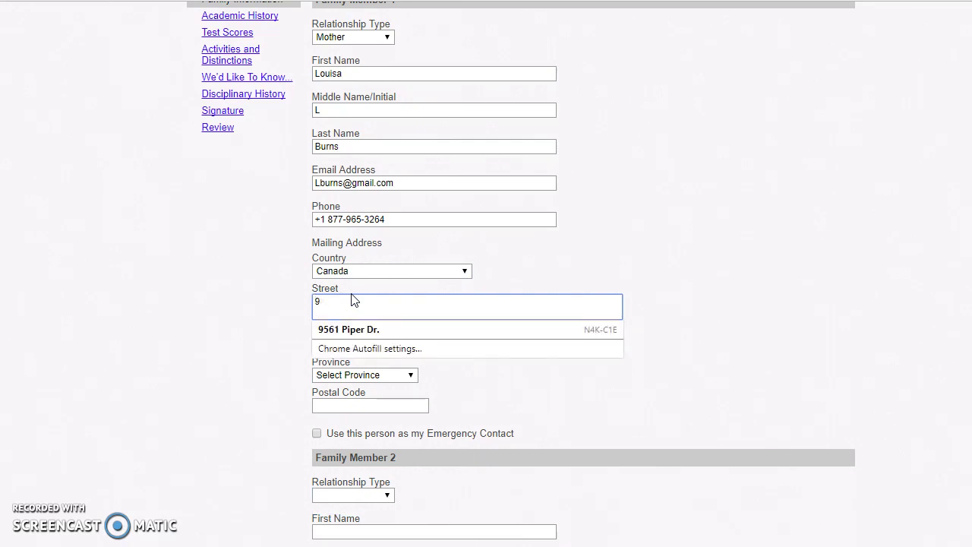
pyautogui.click(358, 329)
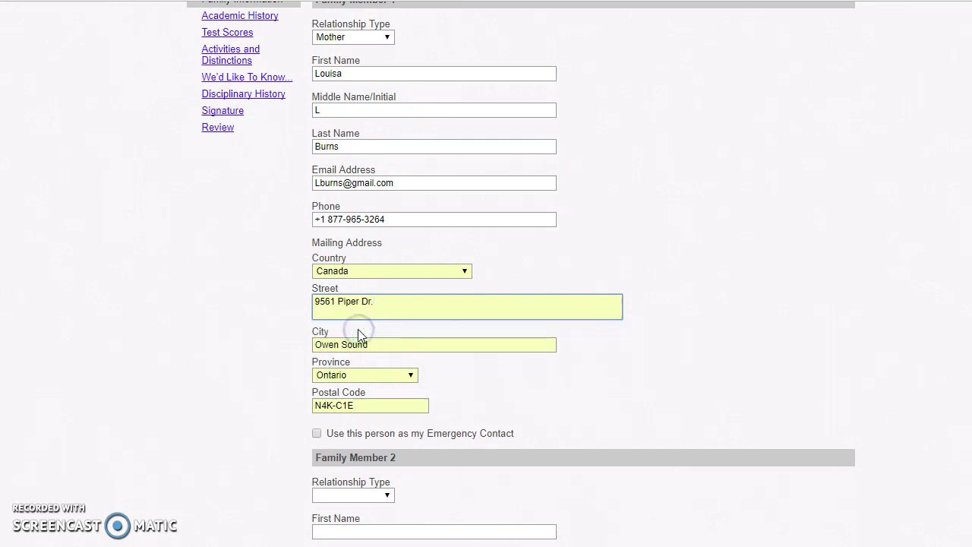
pyautogui.scroll(-3, 486, 372)
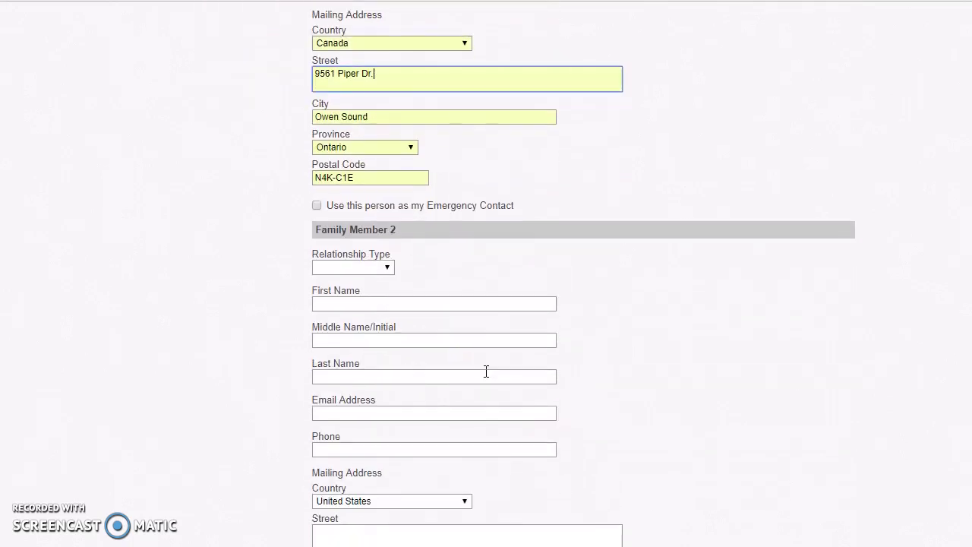
# Set Family Member 2 to Father and enter his e-mail address and phone number.
pyautogui.click(384, 267)
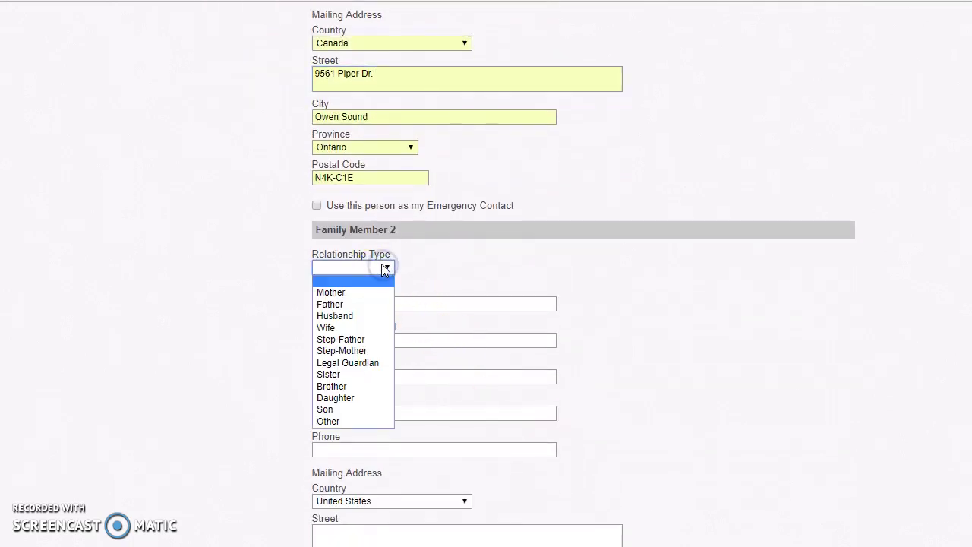
pyautogui.click(357, 304)
pyautogui.click(356, 304)
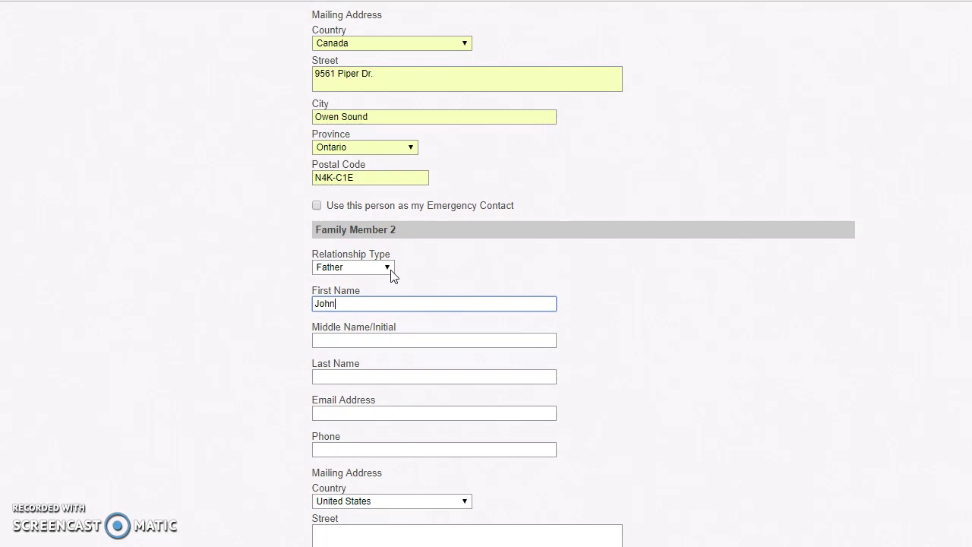
pyautogui.press('Tab')
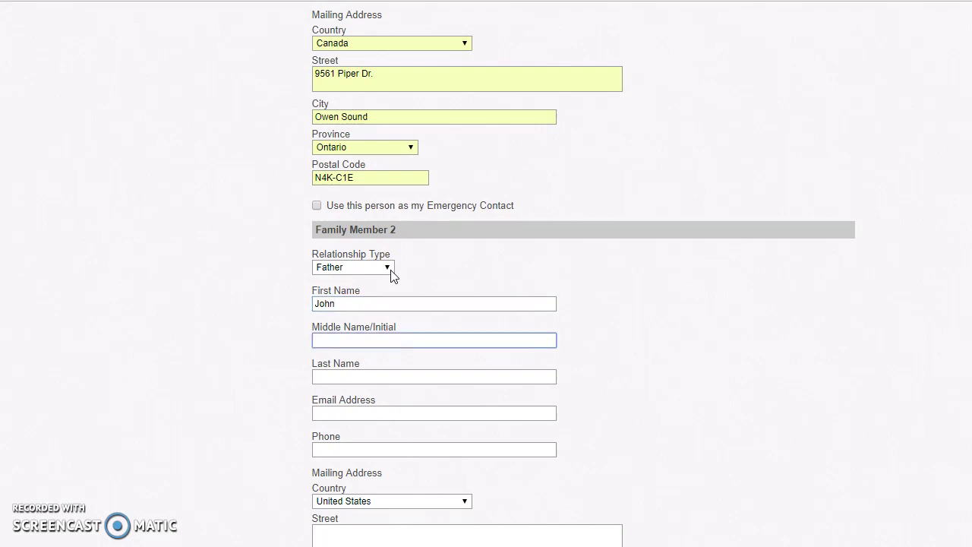
pyautogui.press('Tab')
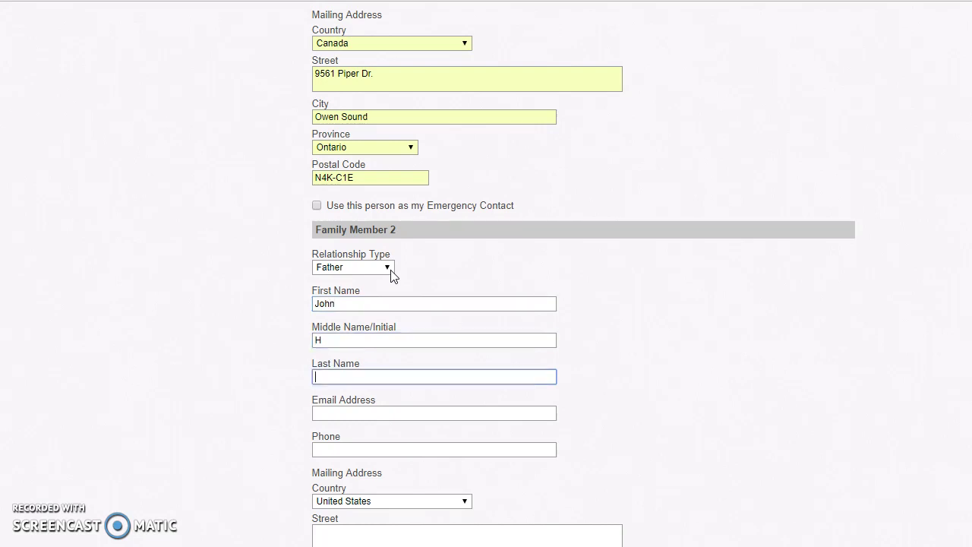
pyautogui.scroll(1, 505, 448)
pyautogui.scroll(-1, 489, 412)
pyautogui.click(446, 415)
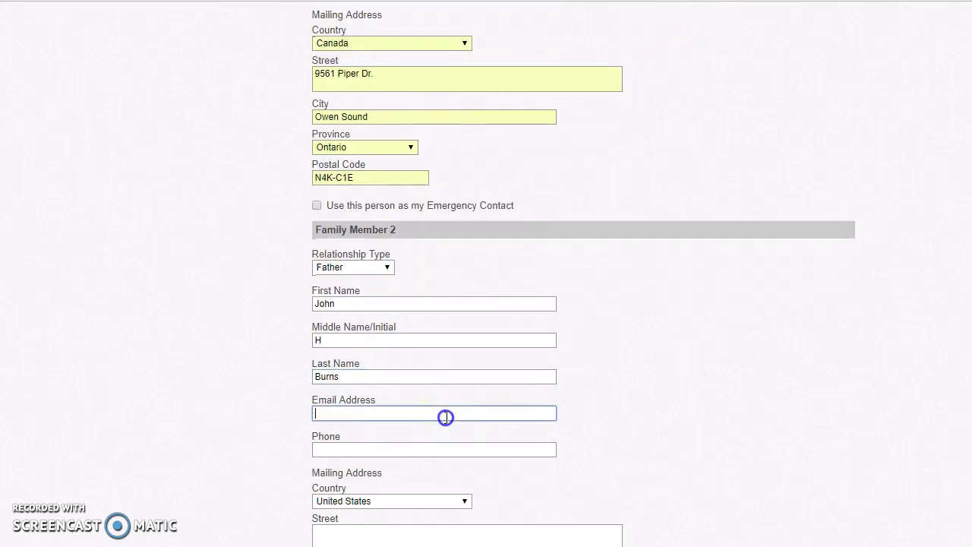
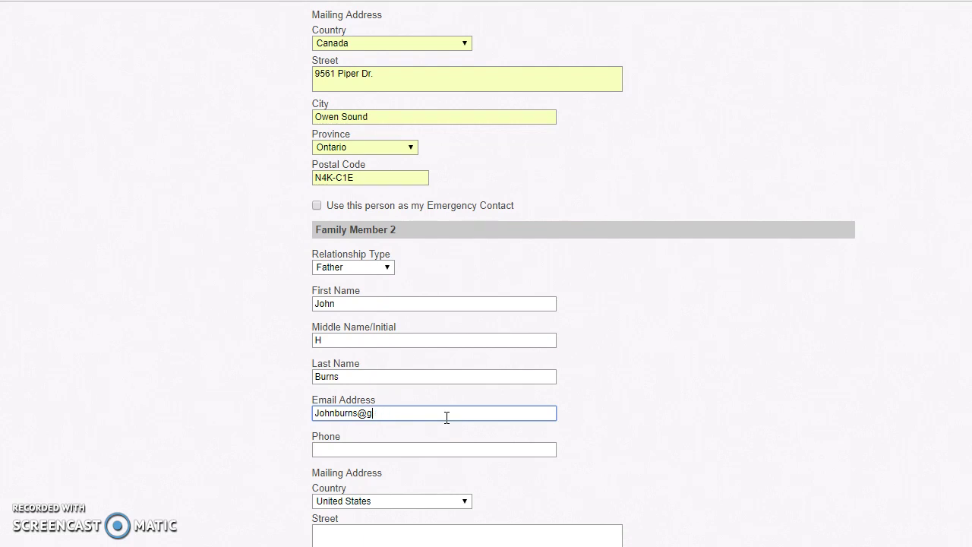
pyautogui.press('Tab')
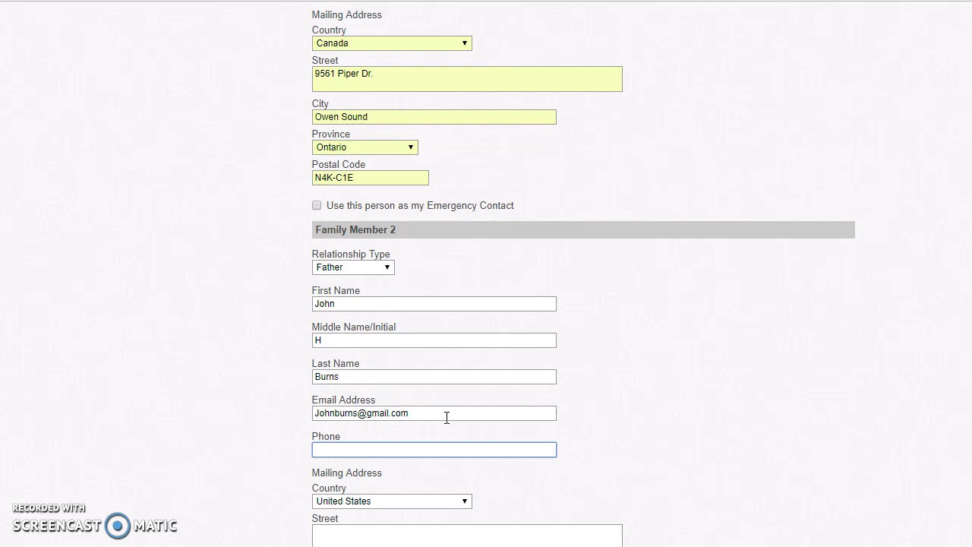
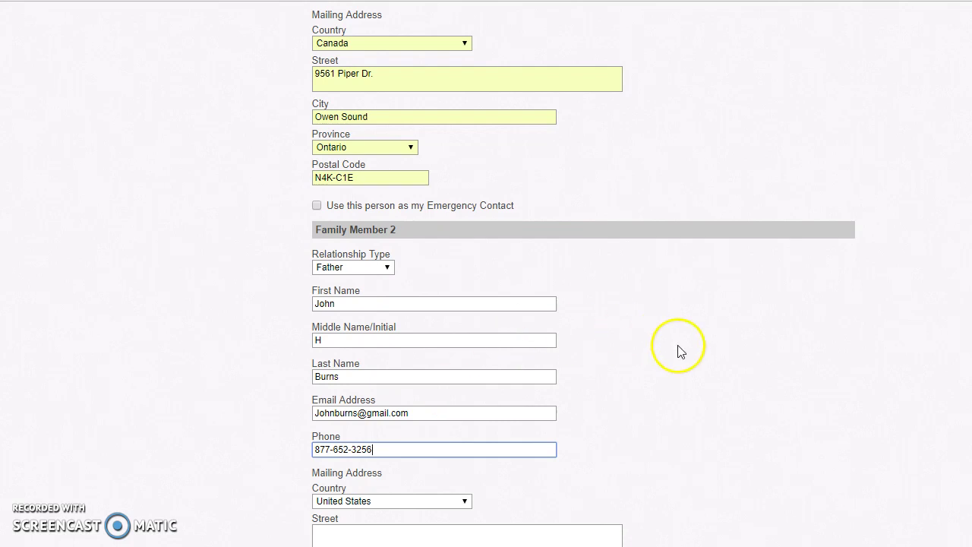
# Give the father a Canadian address from the saved suggestion, submit Family Information, and add an institution.
pyautogui.scroll(-2, 678, 349)
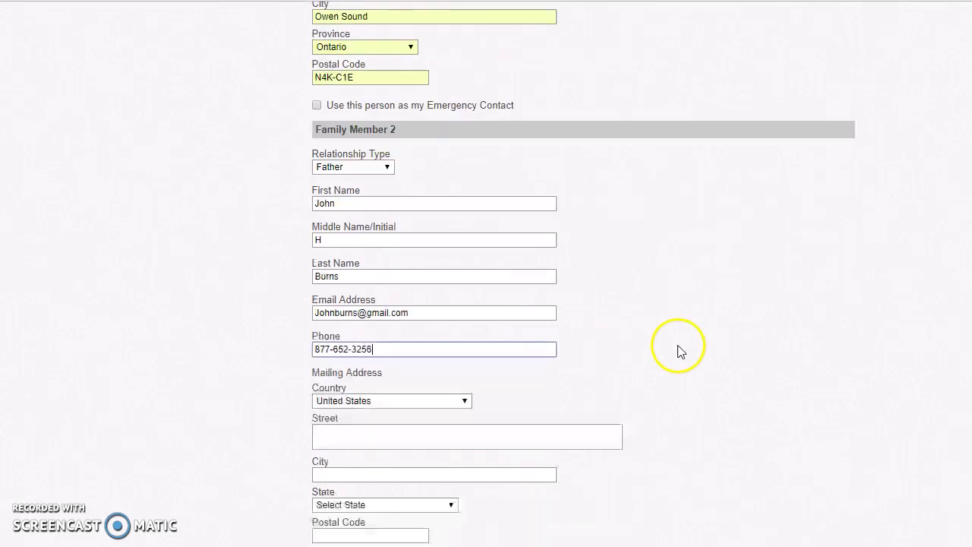
pyautogui.click(440, 349)
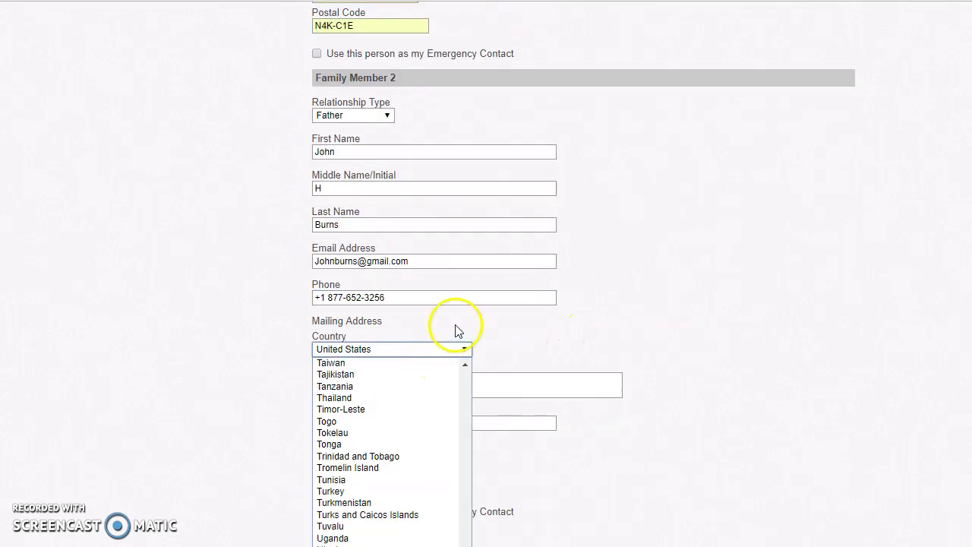
pyautogui.scroll(9, 419, 403)
pyautogui.scroll(10, 417, 408)
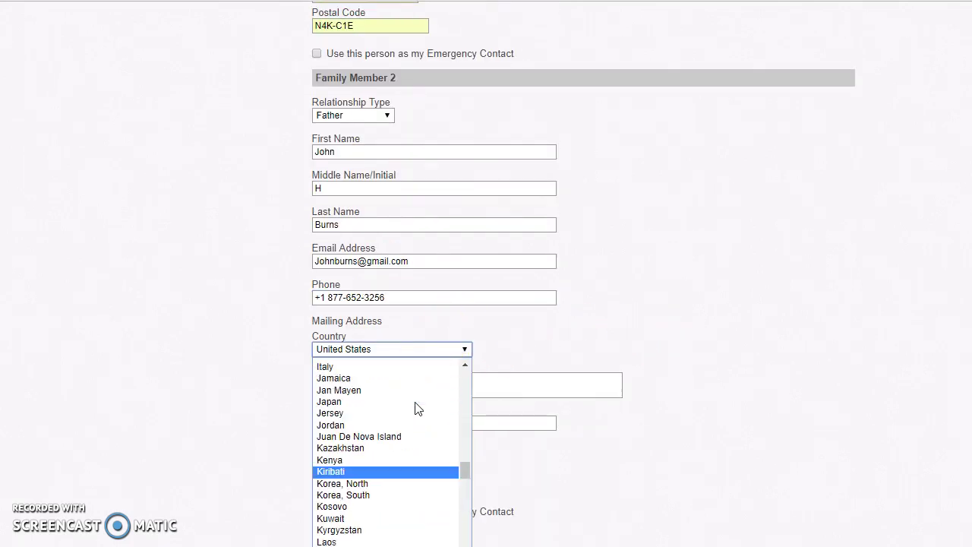
pyautogui.scroll(5, 416, 408)
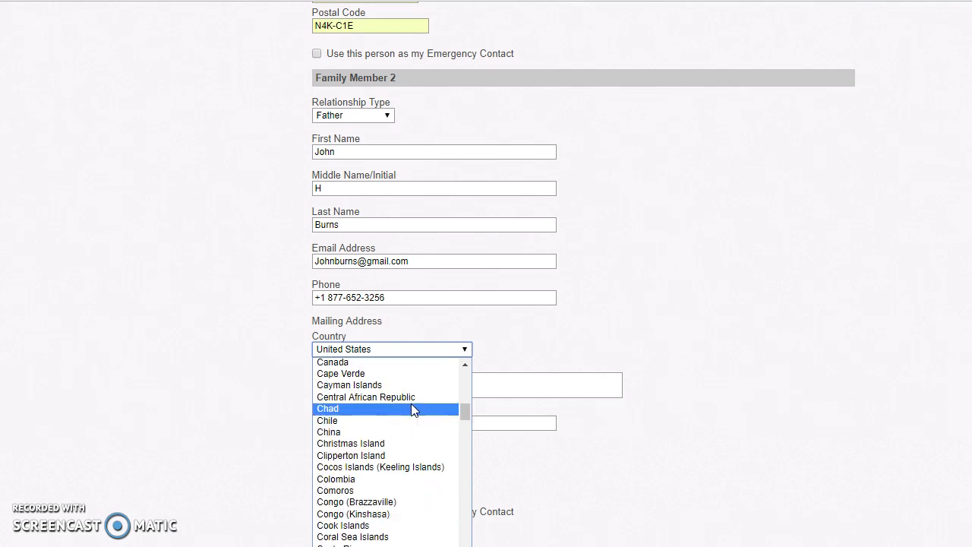
pyautogui.click(375, 366)
pyautogui.click(353, 383)
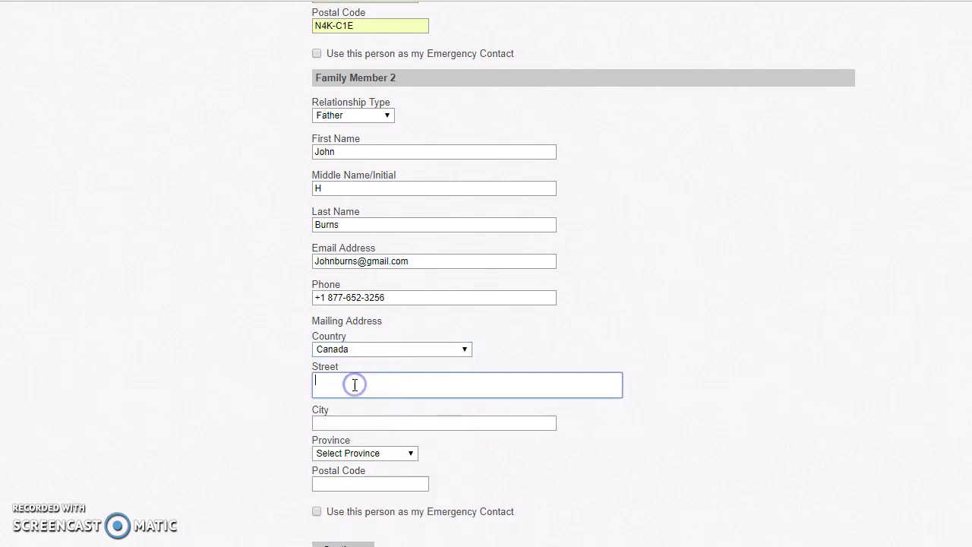
pyautogui.write('95')
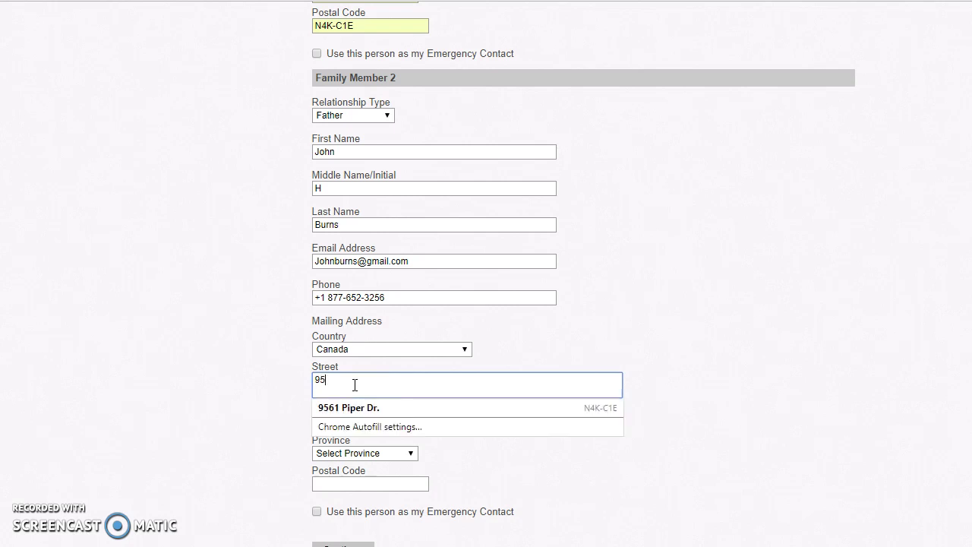
pyautogui.click(347, 407)
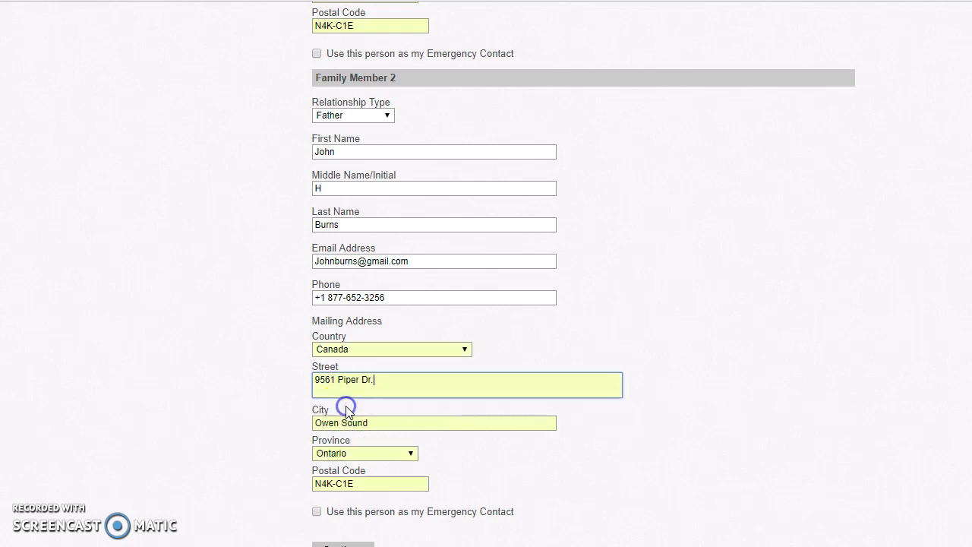
pyautogui.scroll(-1, 643, 354)
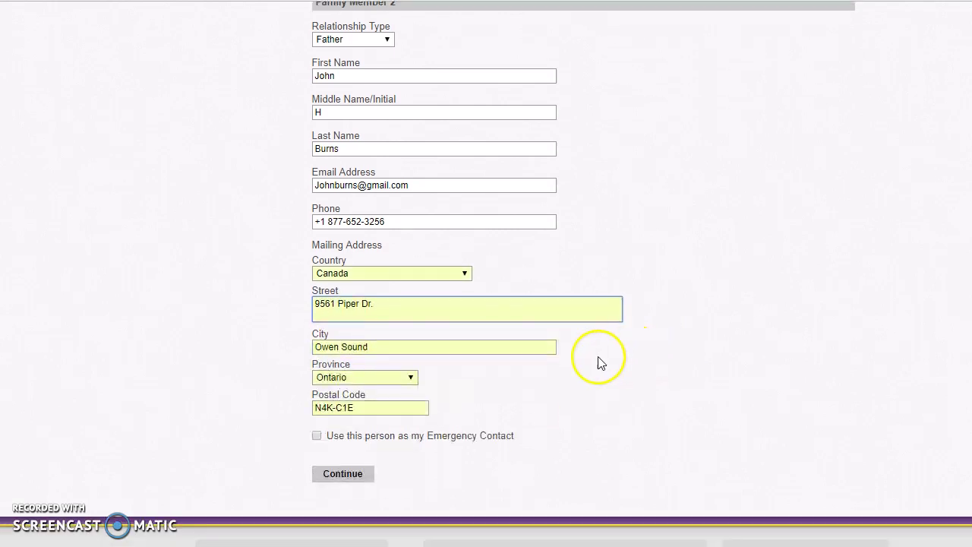
pyautogui.click(339, 474)
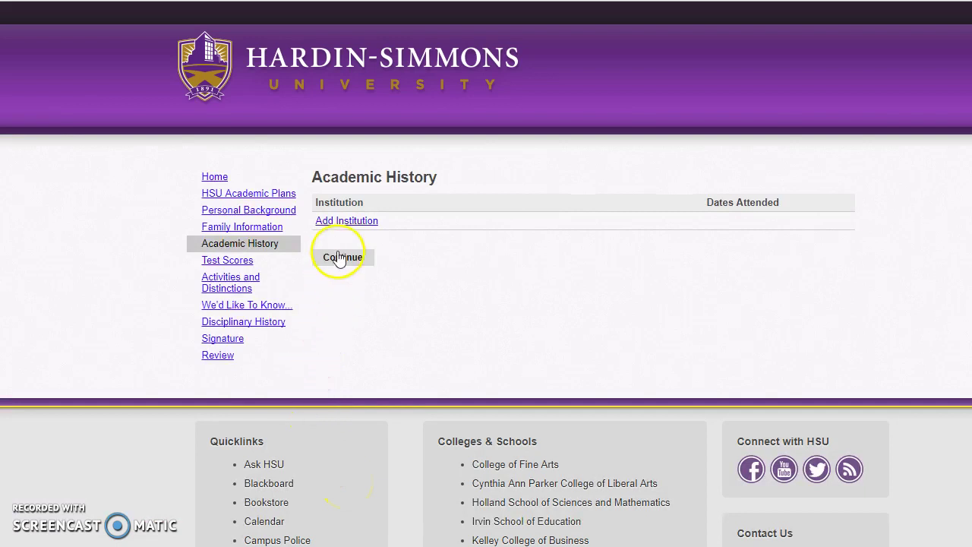
pyautogui.click(347, 221)
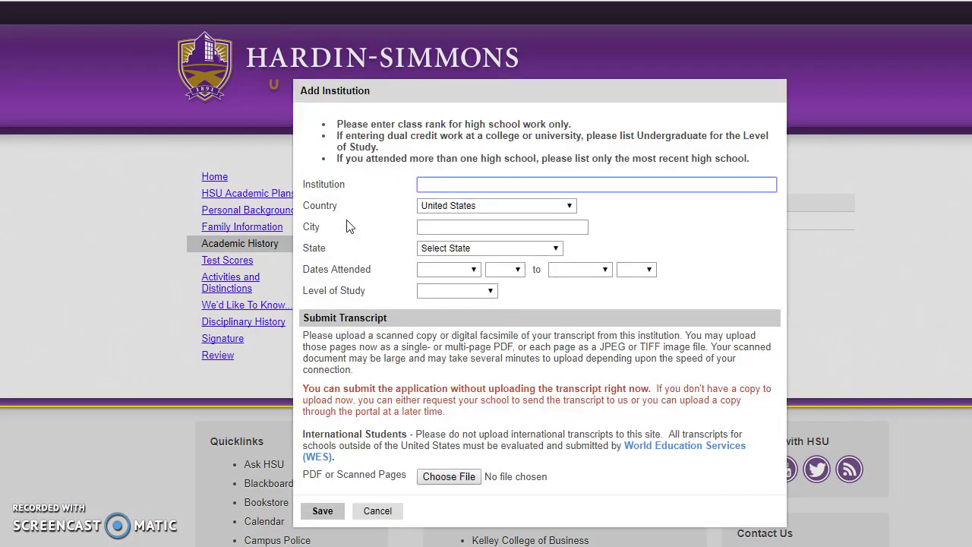
# Select St. Mary's High School in Kitchener and set the province to Ontario.
pyautogui.write('St. ')
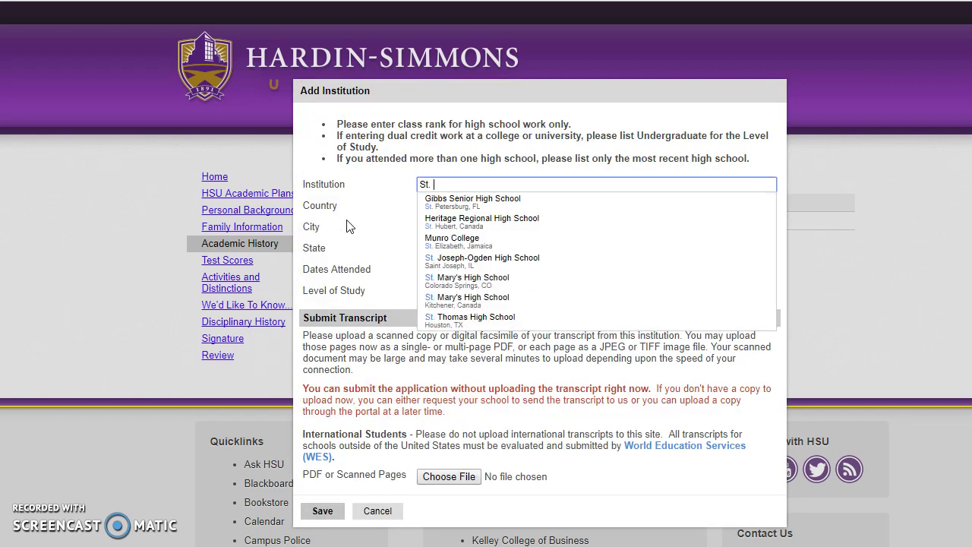
pyautogui.write('Mary')
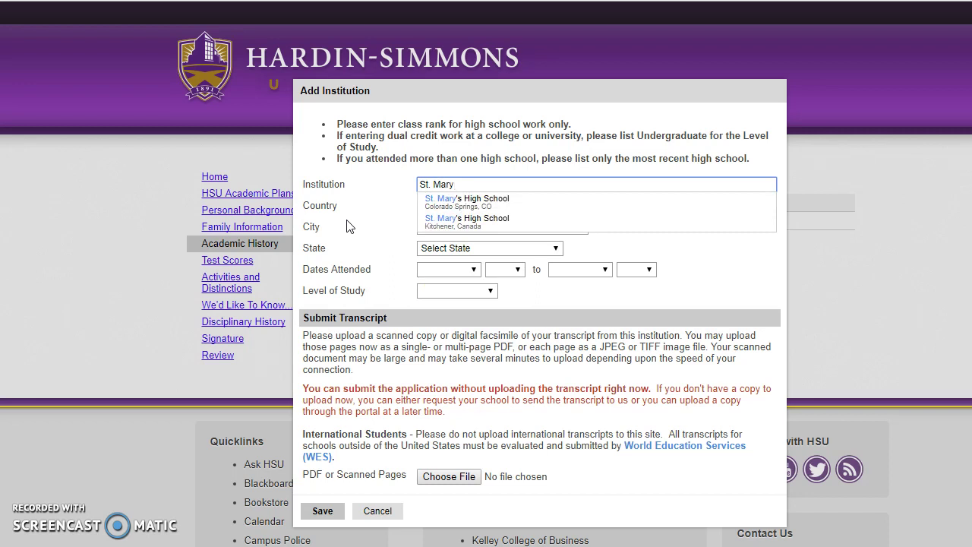
pyautogui.click(432, 220)
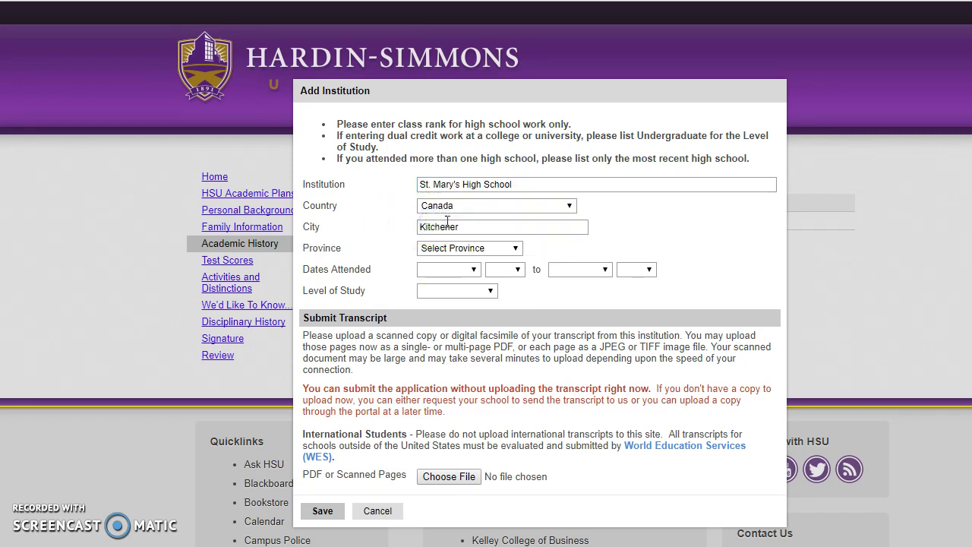
pyautogui.click(464, 272)
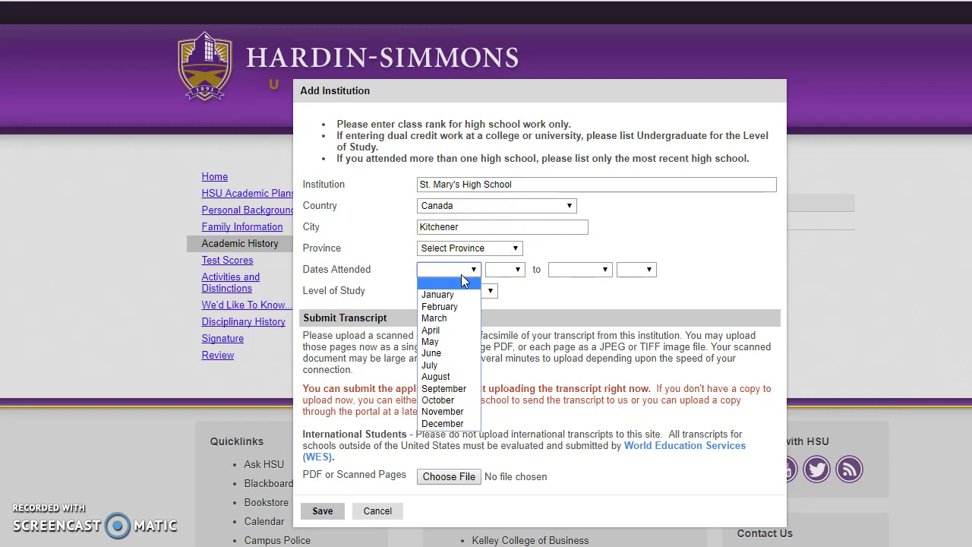
pyautogui.click(465, 268)
pyautogui.click(494, 249)
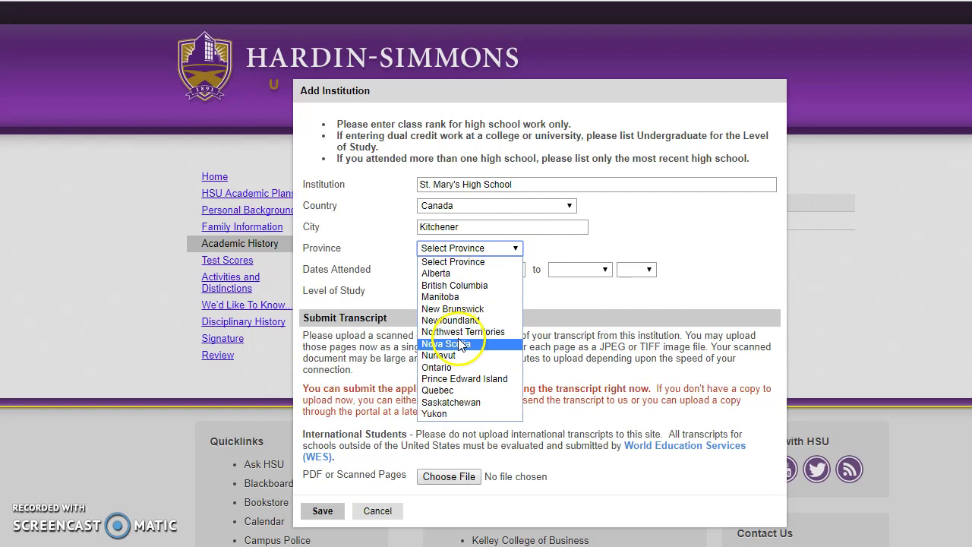
pyautogui.click(439, 367)
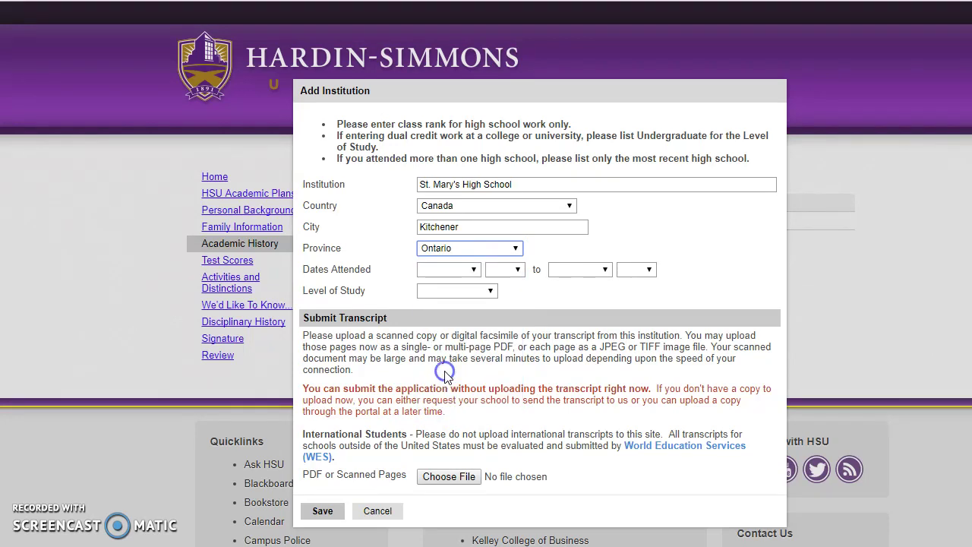
# Set attendance from August 2014 to May 2017 with High School as the level of study.
pyautogui.click(441, 272)
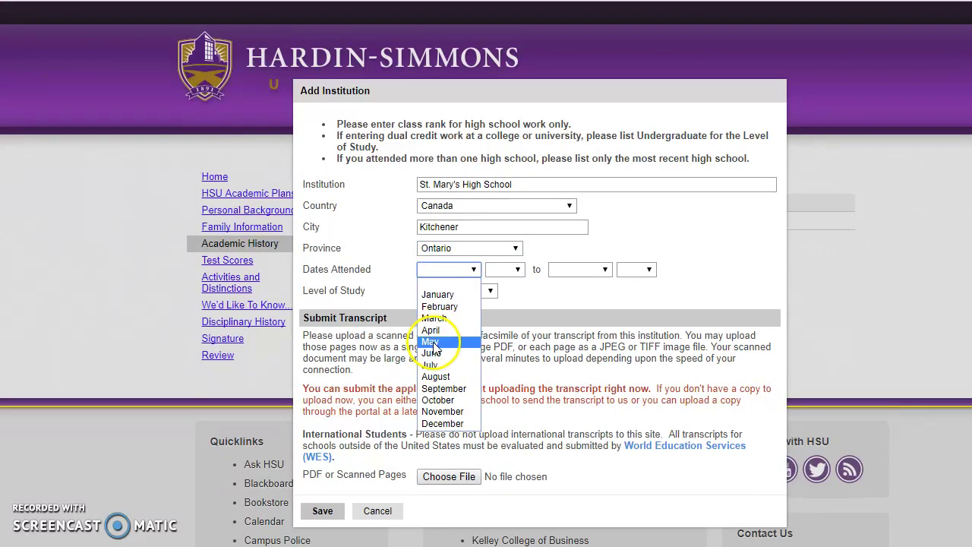
pyautogui.click(438, 378)
pyautogui.click(500, 267)
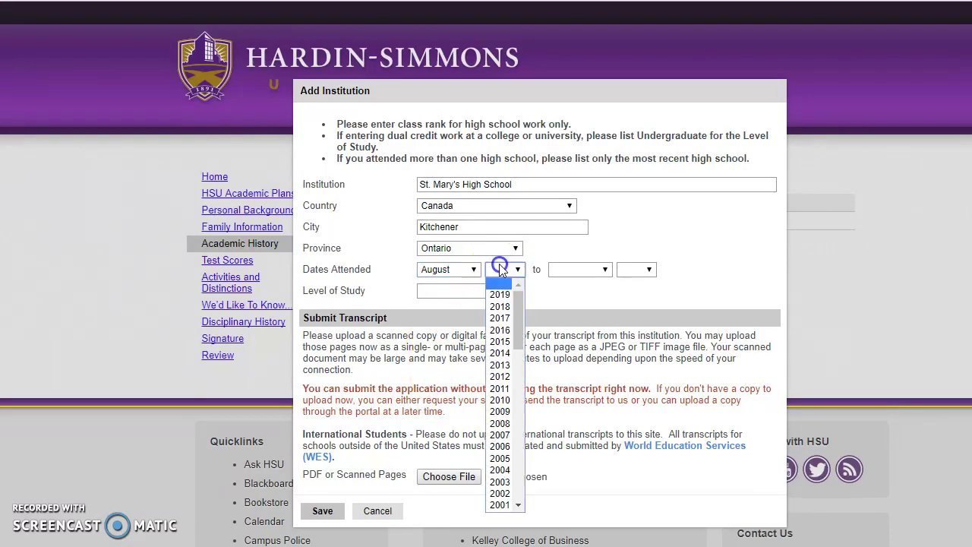
pyautogui.click(500, 352)
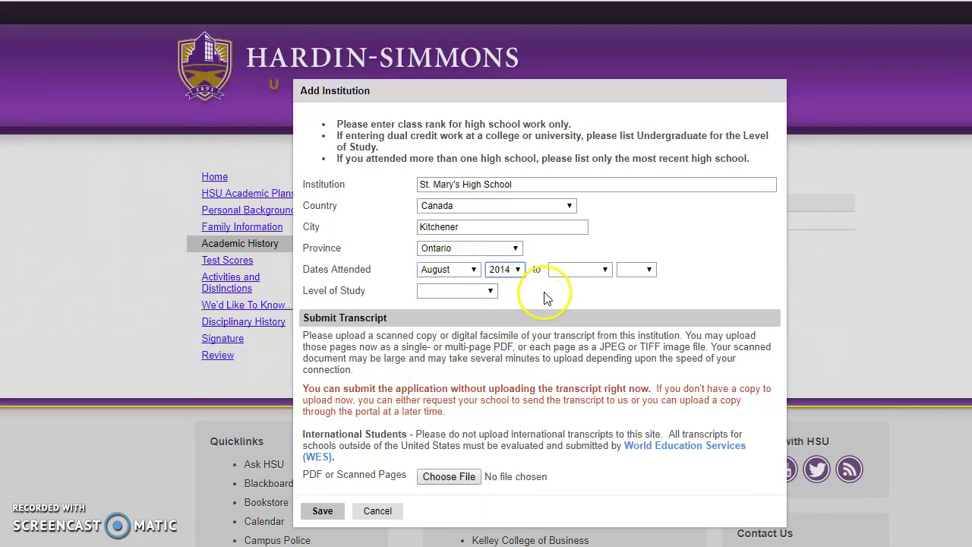
pyautogui.click(600, 271)
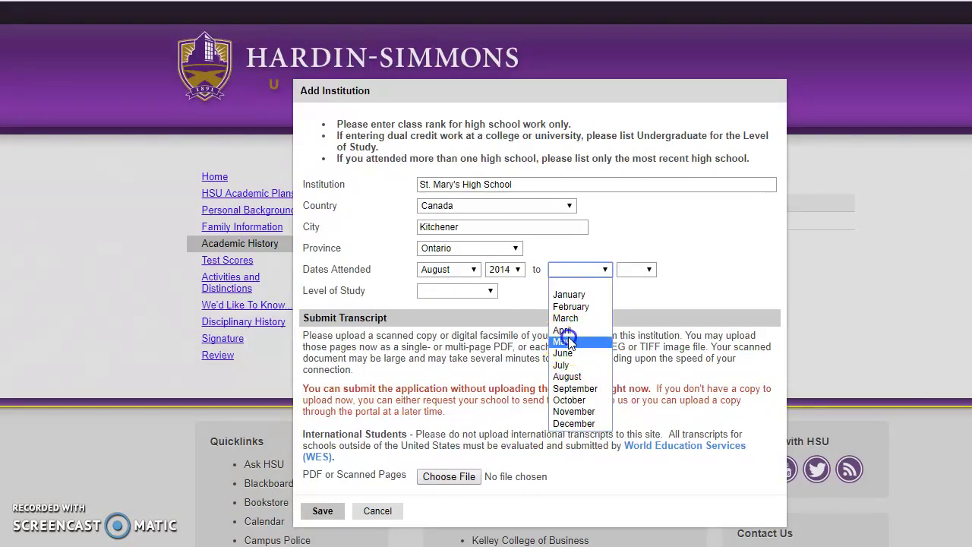
pyautogui.click(576, 343)
pyautogui.click(630, 271)
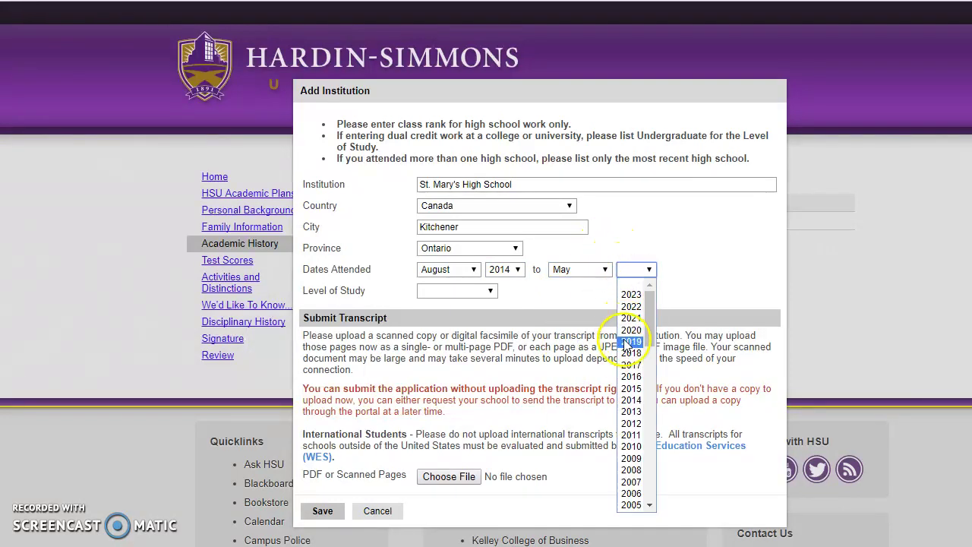
pyautogui.click(624, 369)
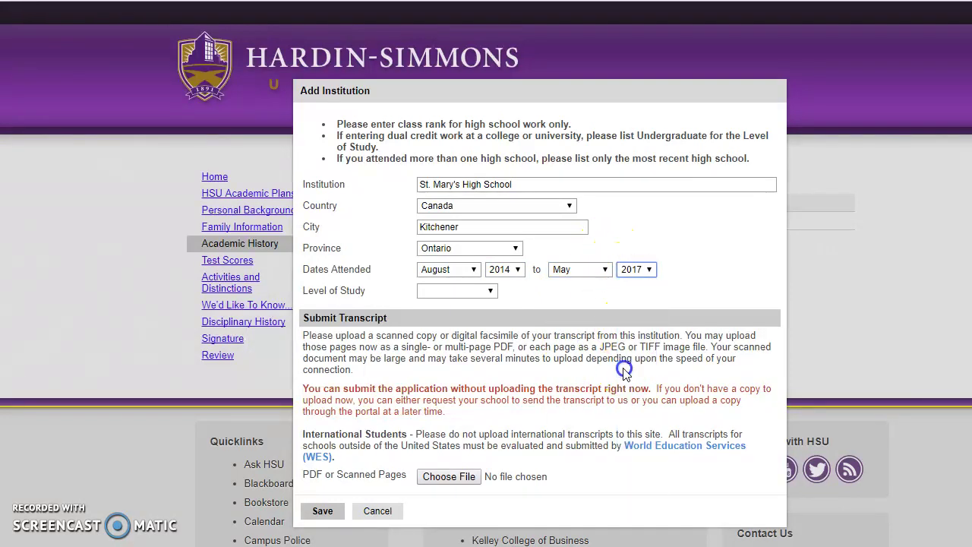
pyautogui.click(463, 291)
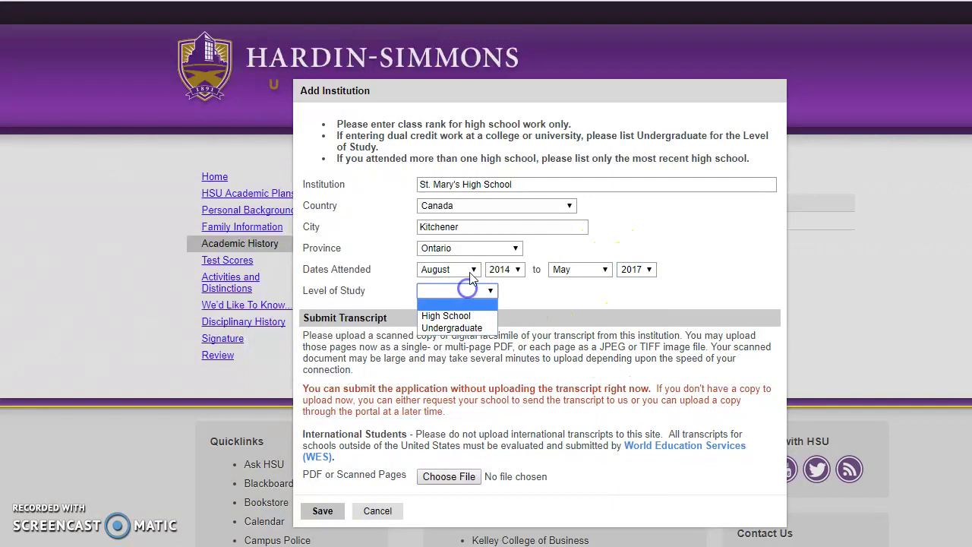
pyautogui.click(480, 318)
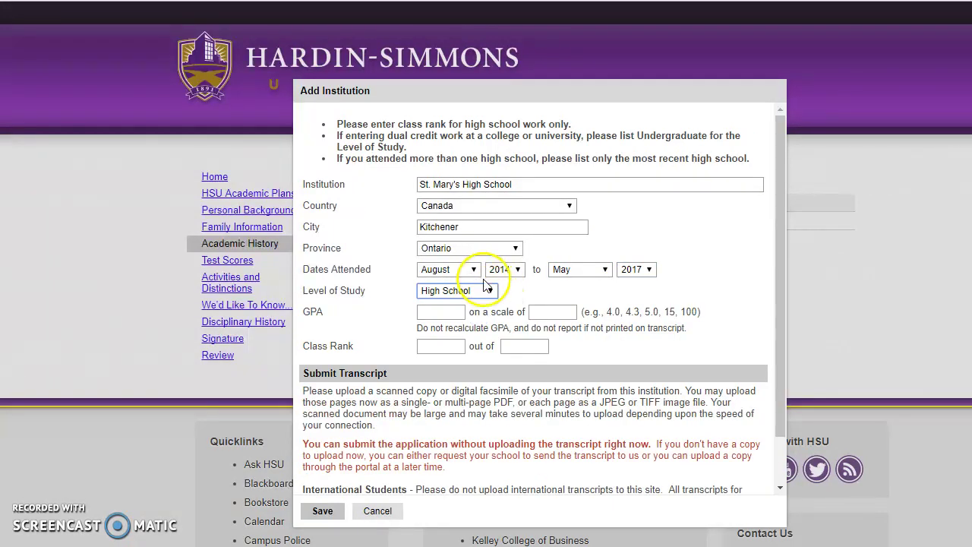
# Enter GPA 3.5 on a 4.0 scale and class rank 10 of 362, then save the school.
pyautogui.click(445, 314)
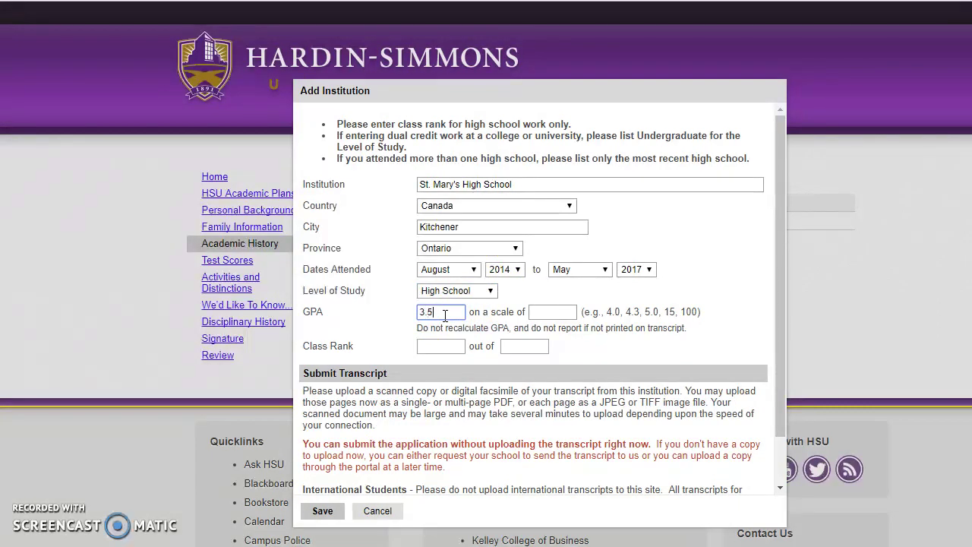
pyautogui.press('Tab')
pyautogui.click(429, 347)
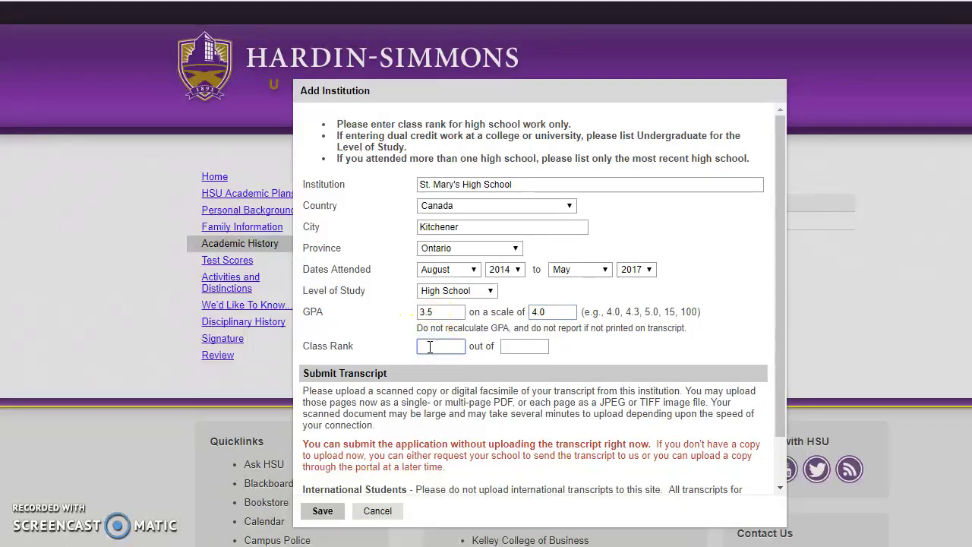
pyautogui.press('Tab')
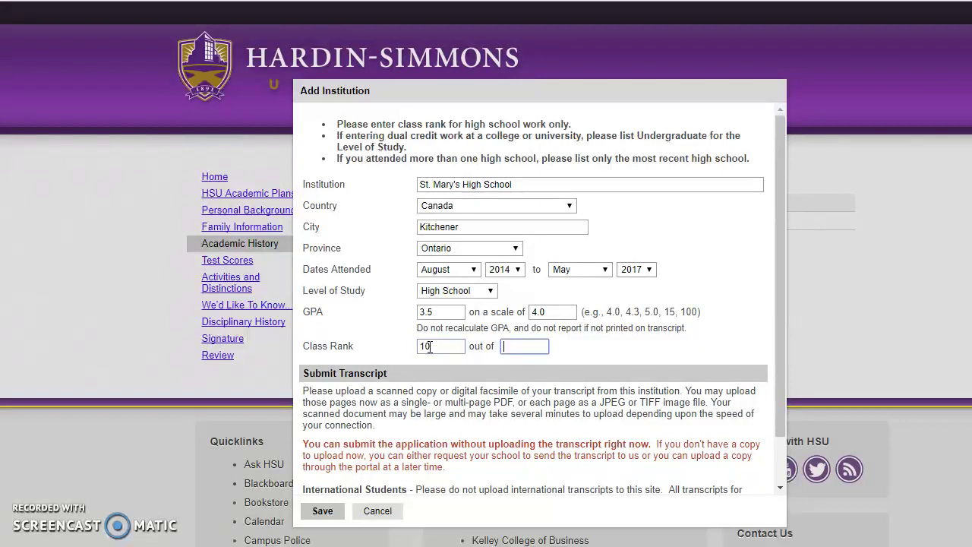
pyautogui.click(445, 345)
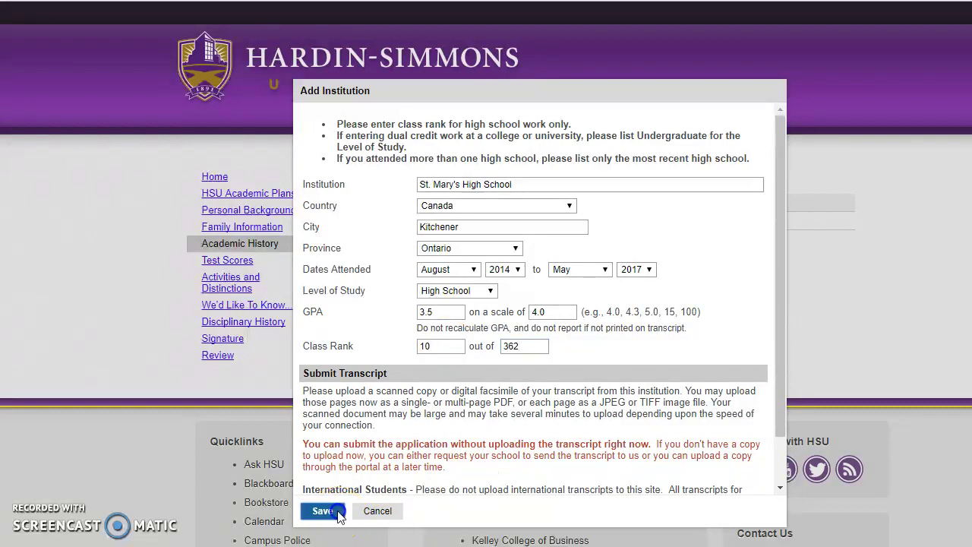
pyautogui.click(322, 510)
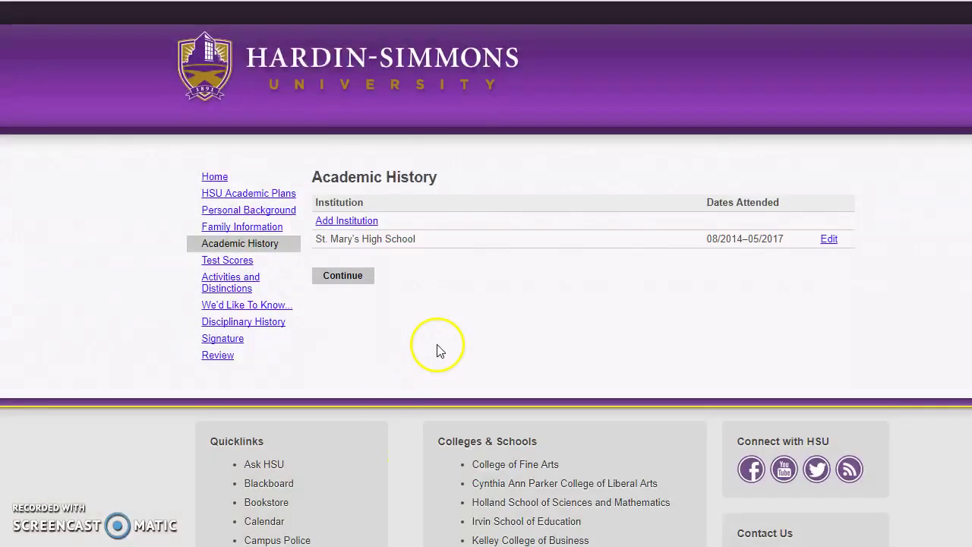
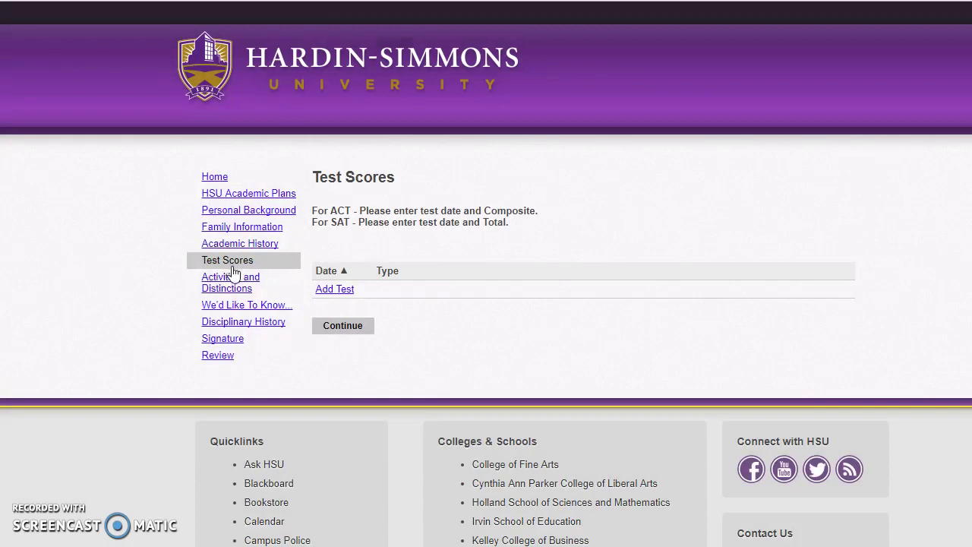
pyautogui.click(344, 291)
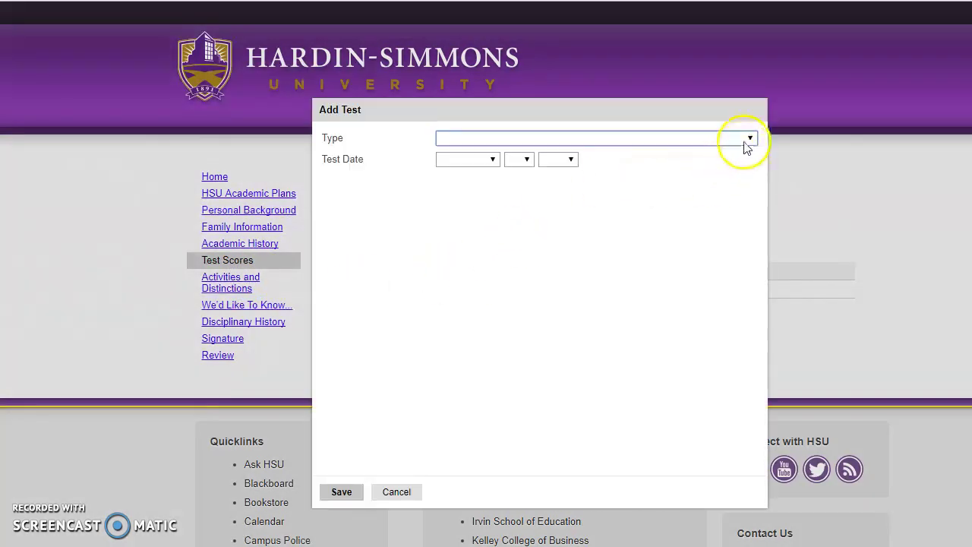
pyautogui.click(748, 139)
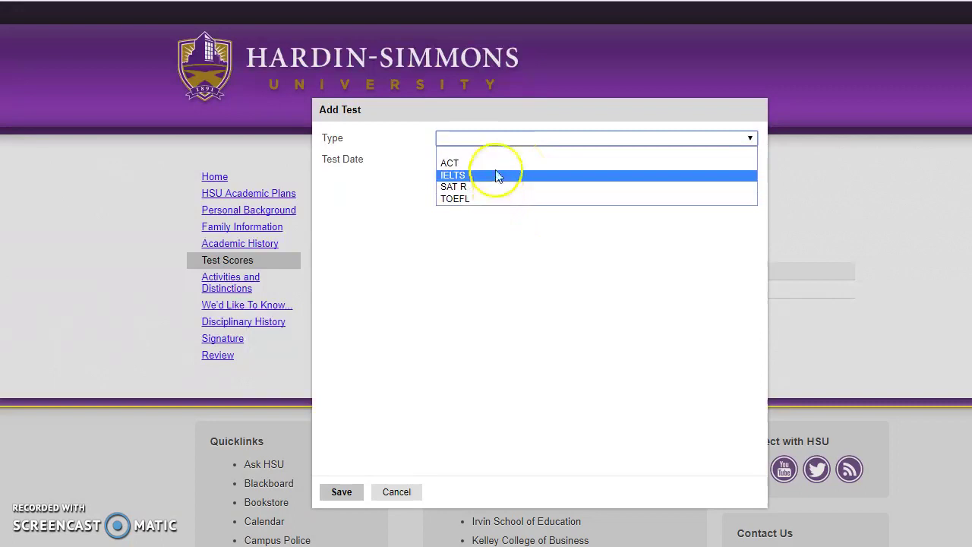
pyautogui.click(456, 162)
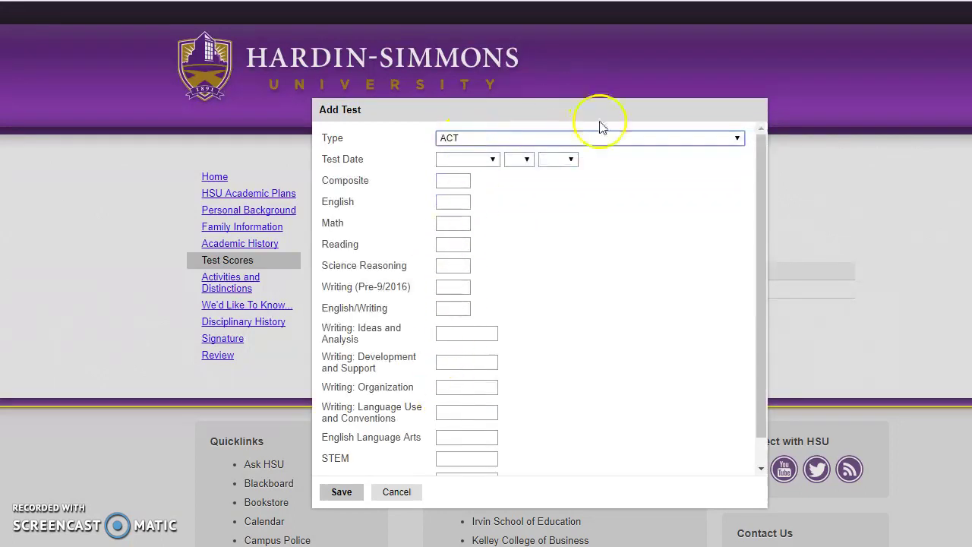
pyautogui.click(617, 138)
pyautogui.click(482, 200)
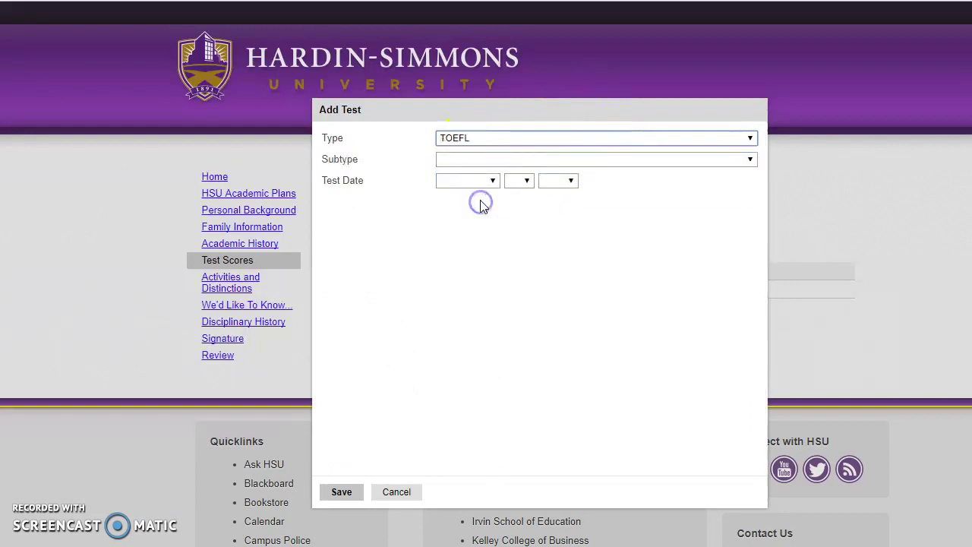
pyautogui.click(738, 143)
pyautogui.click(483, 162)
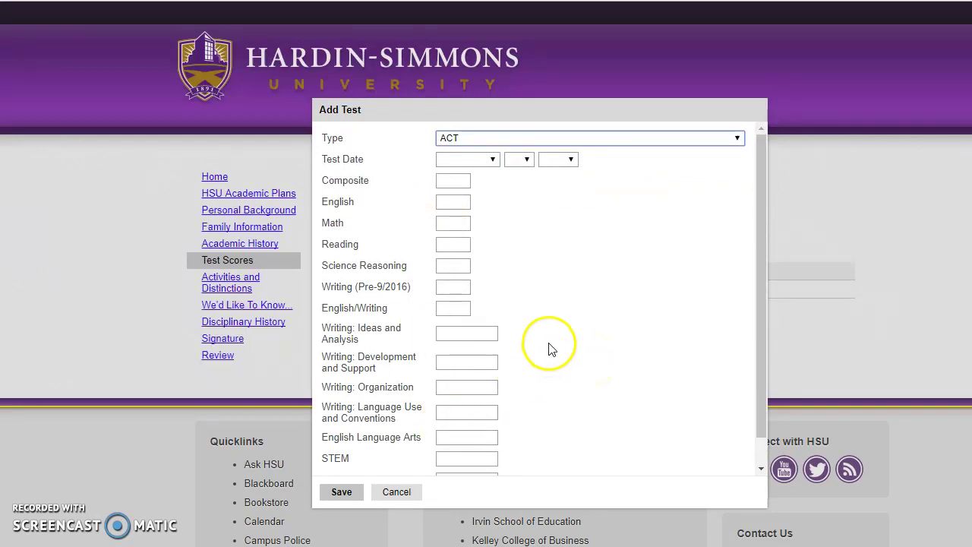
pyautogui.click(397, 492)
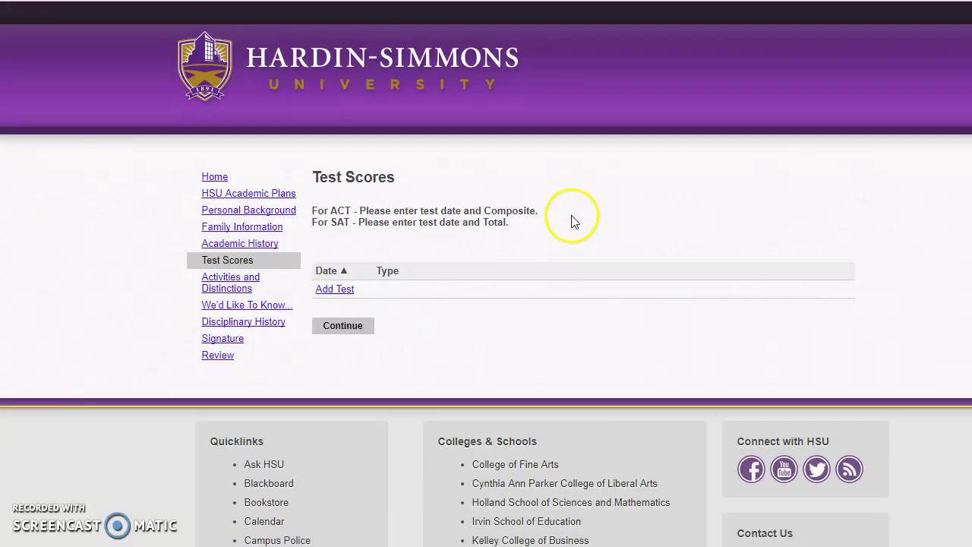
pyautogui.click(231, 283)
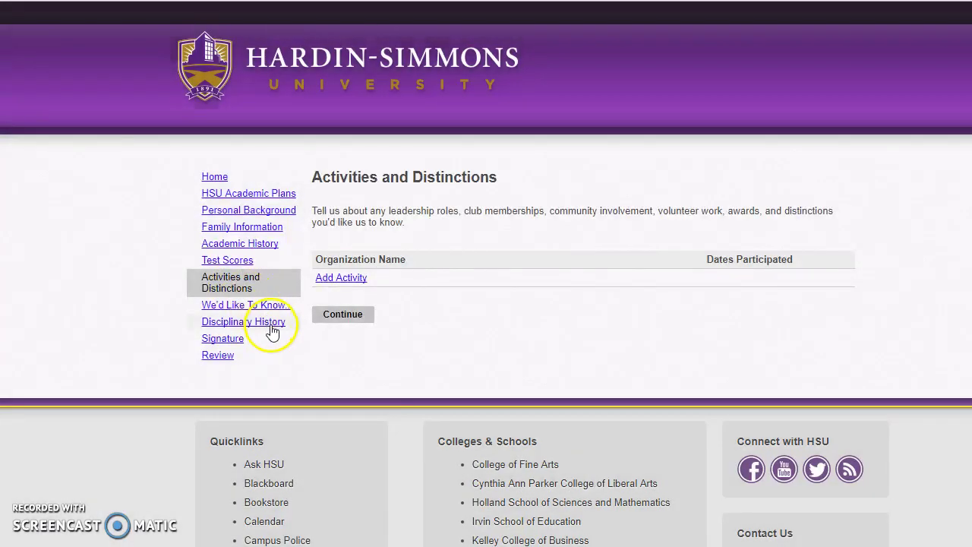
# Cancel the Add Activity form twice so no activity is saved, then go to We'd Like To Know....
pyautogui.click(347, 284)
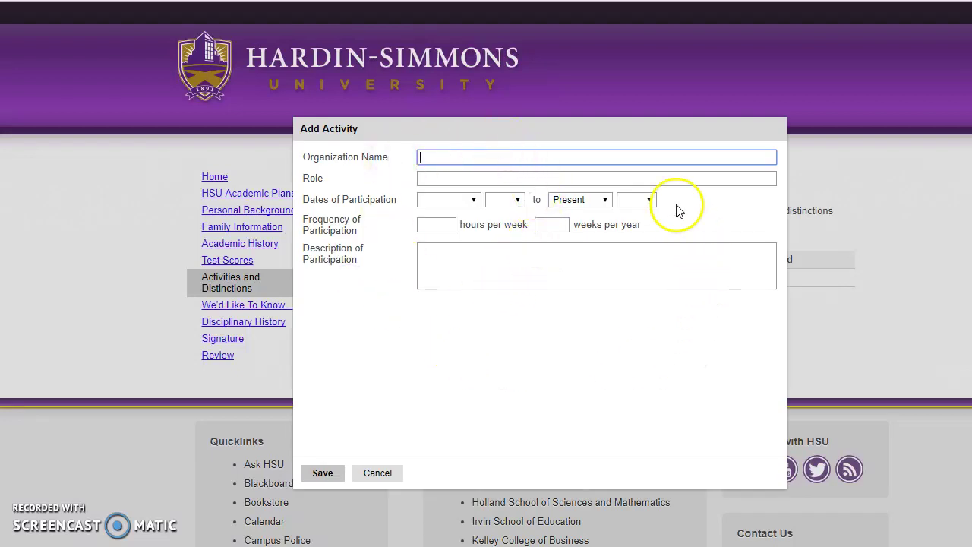
pyautogui.click(365, 471)
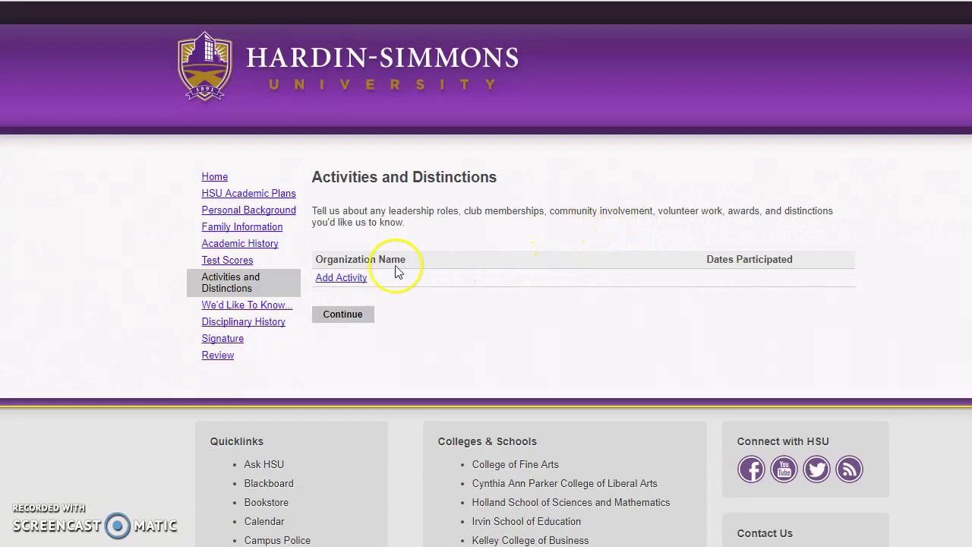
pyautogui.click(357, 278)
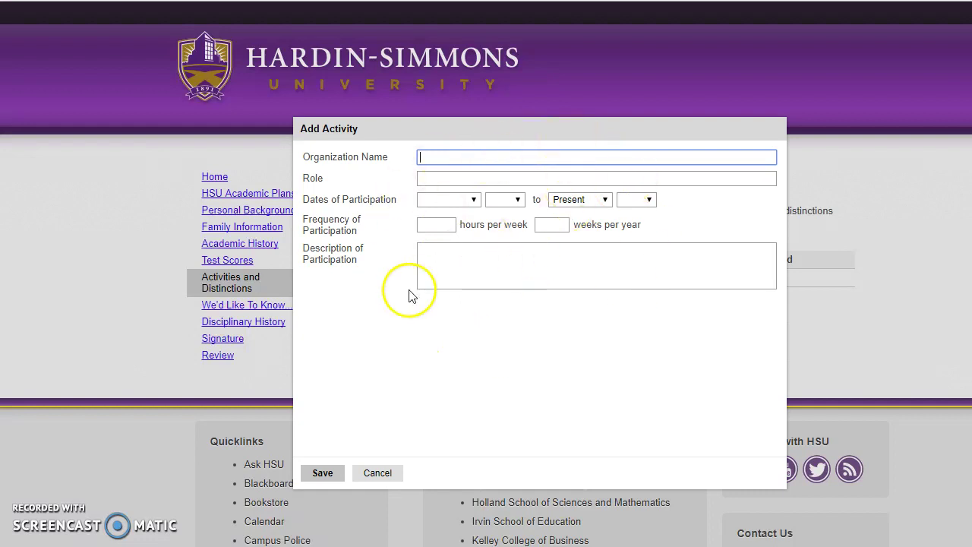
pyautogui.click(378, 472)
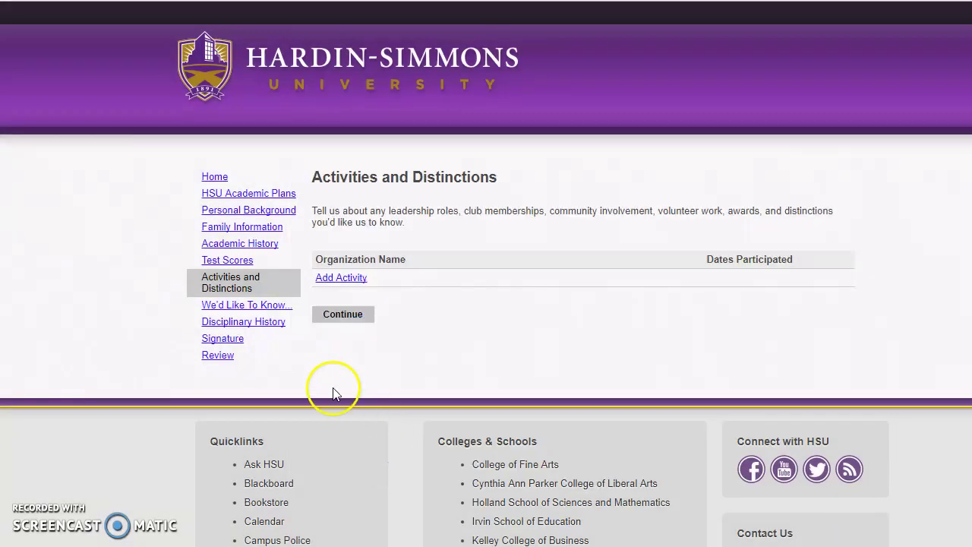
pyautogui.click(249, 306)
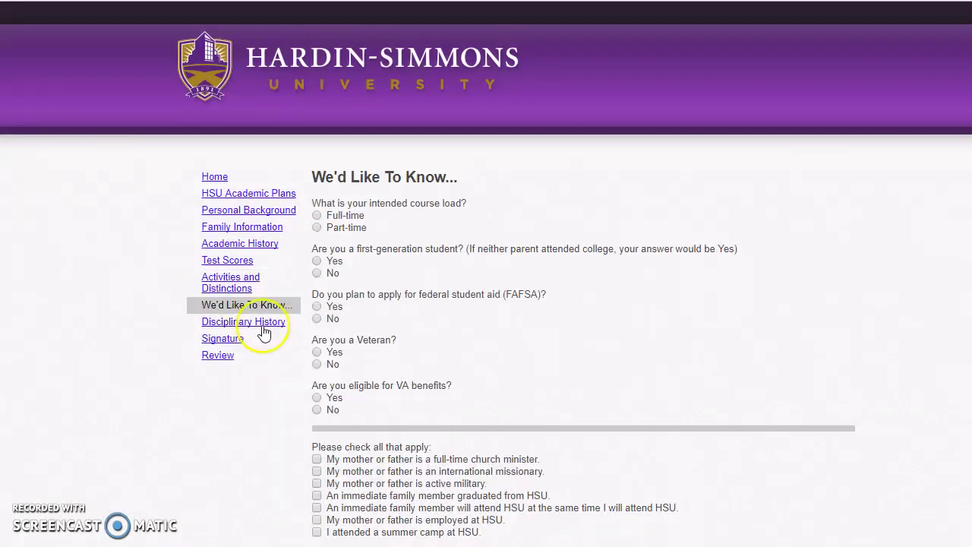
pyautogui.scroll(-1, 560, 271)
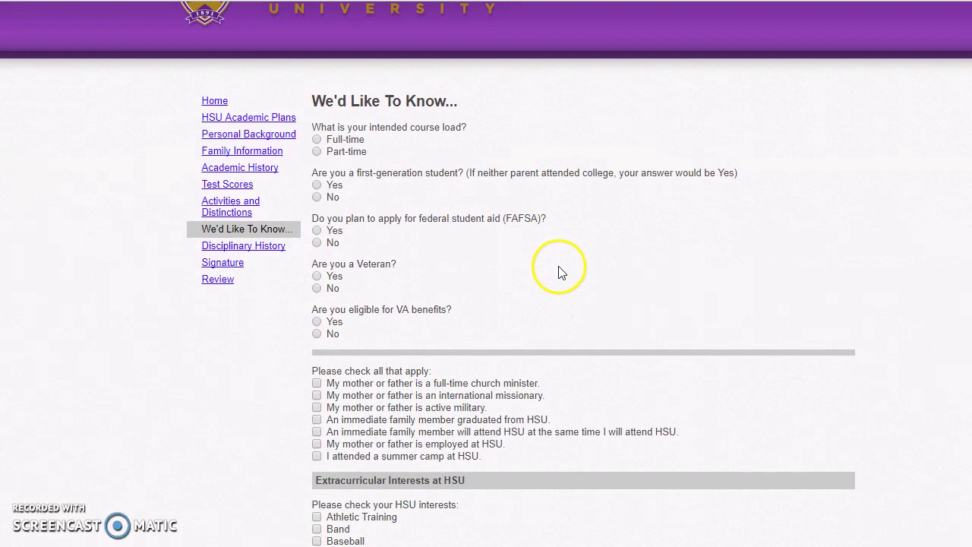
# Pick Full-time, answer No on first-generation, FAFSA, veteran and VA benefits, then scroll on.
pyautogui.click(316, 139)
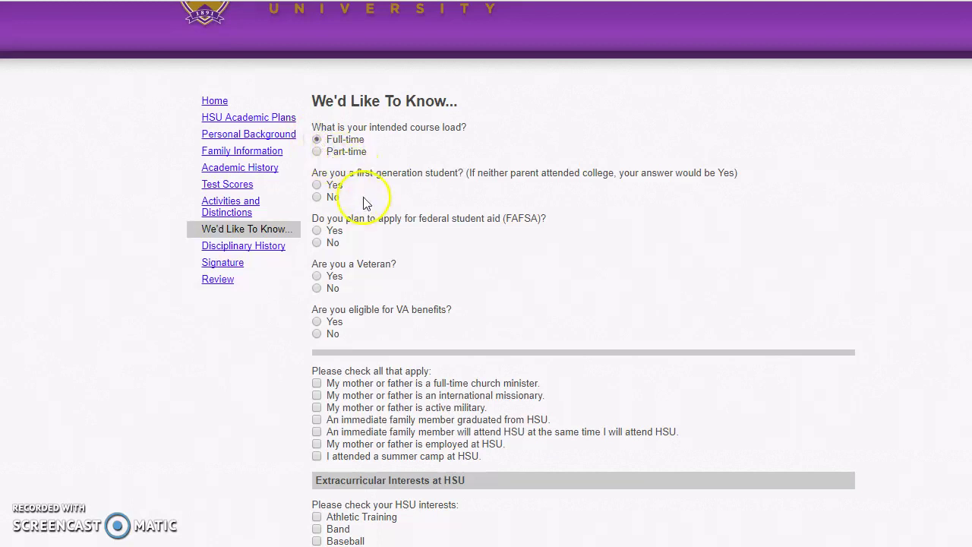
pyautogui.click(316, 198)
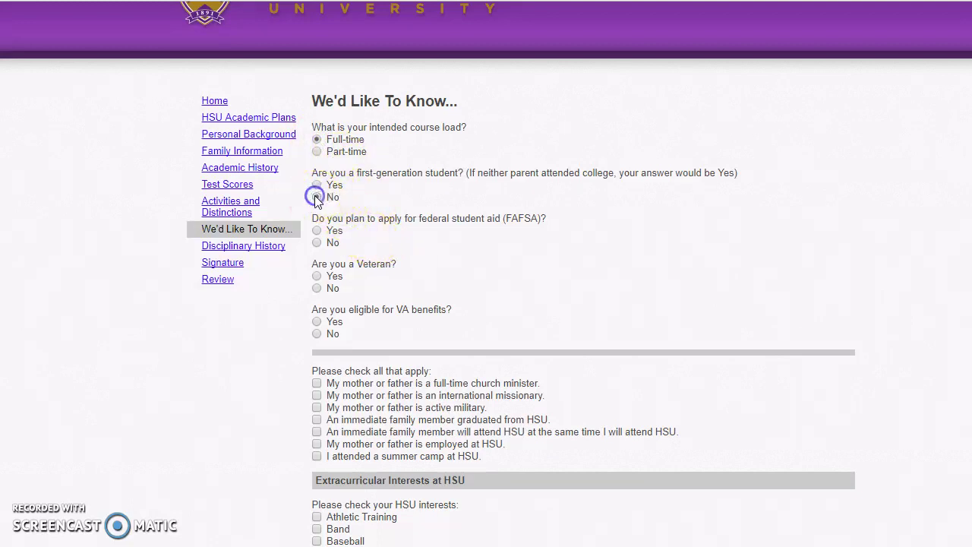
pyautogui.click(317, 243)
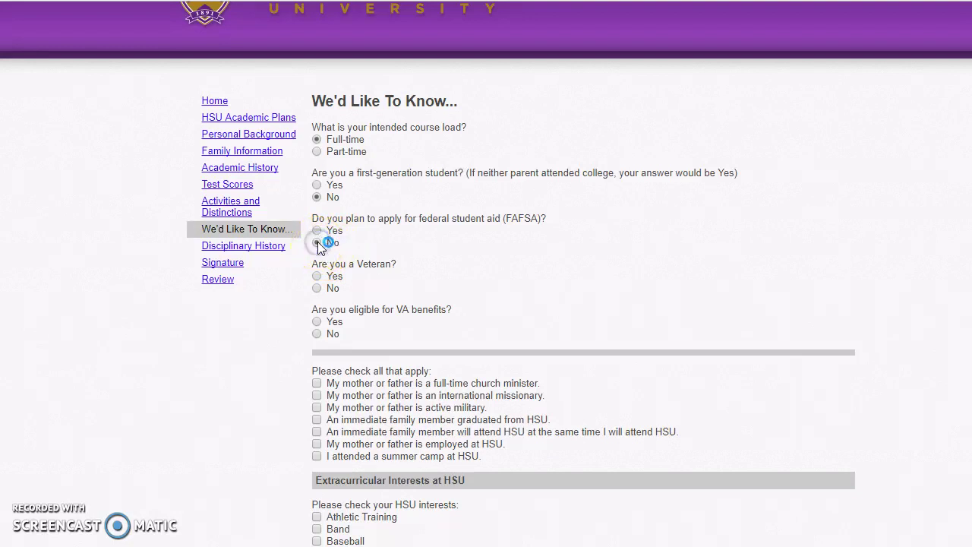
pyautogui.click(317, 289)
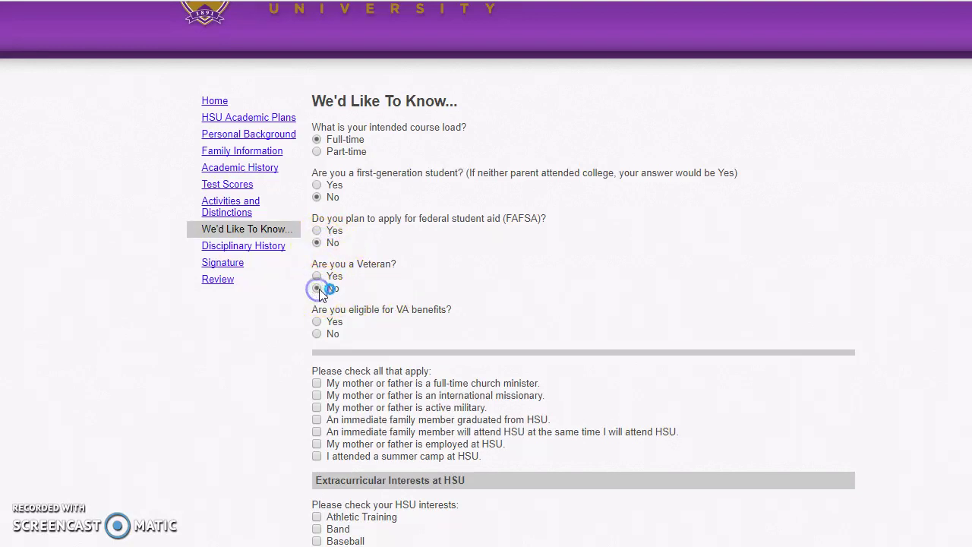
pyautogui.click(317, 335)
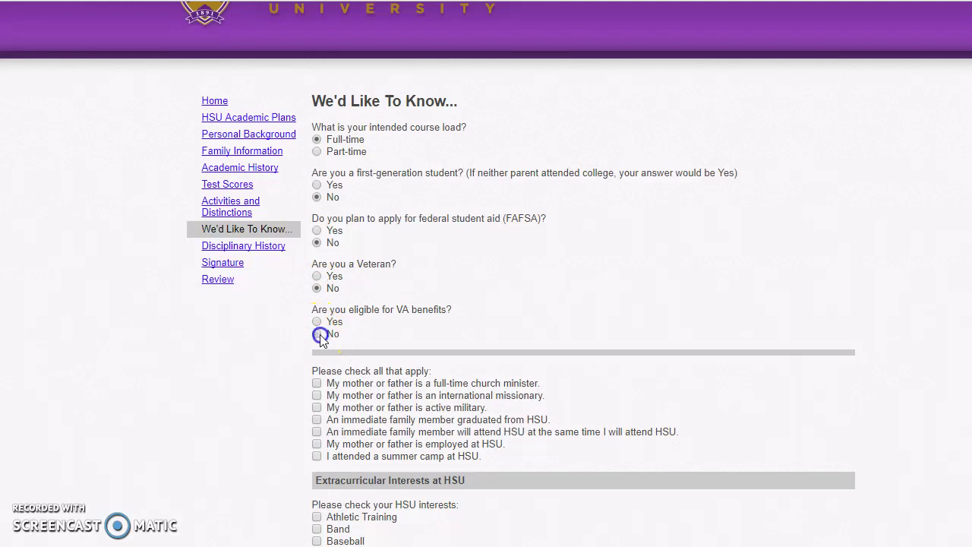
pyautogui.scroll(-3, 403, 336)
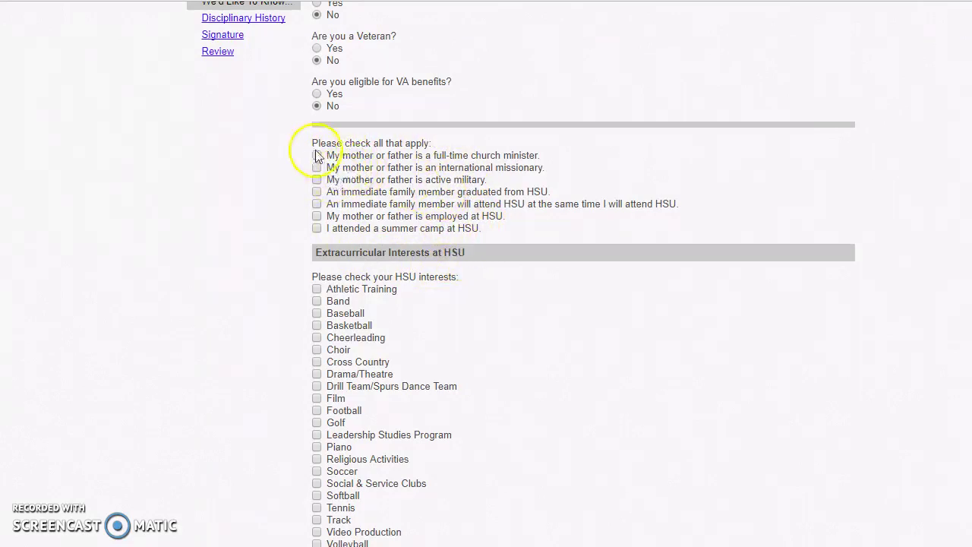
pyautogui.scroll(-1, 465, 278)
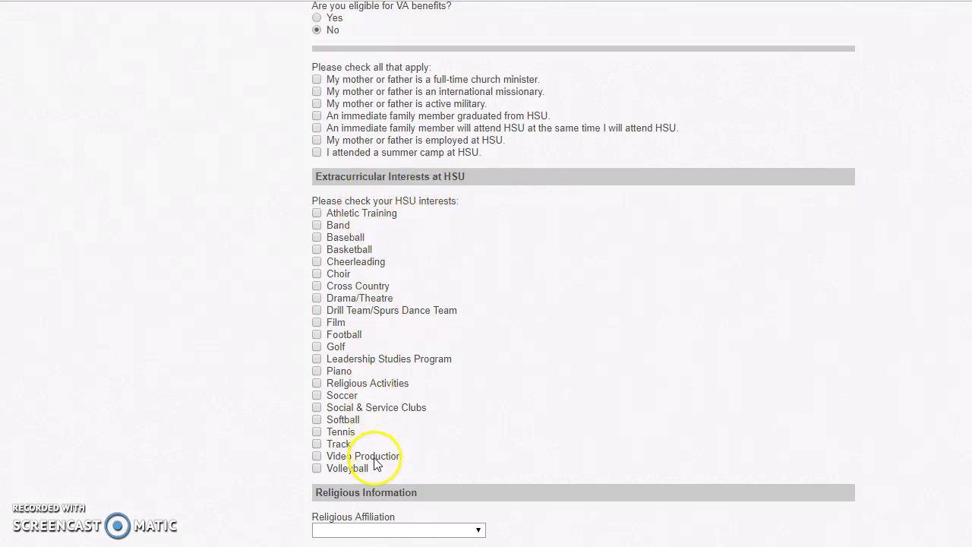
pyautogui.scroll(-4, 638, 281)
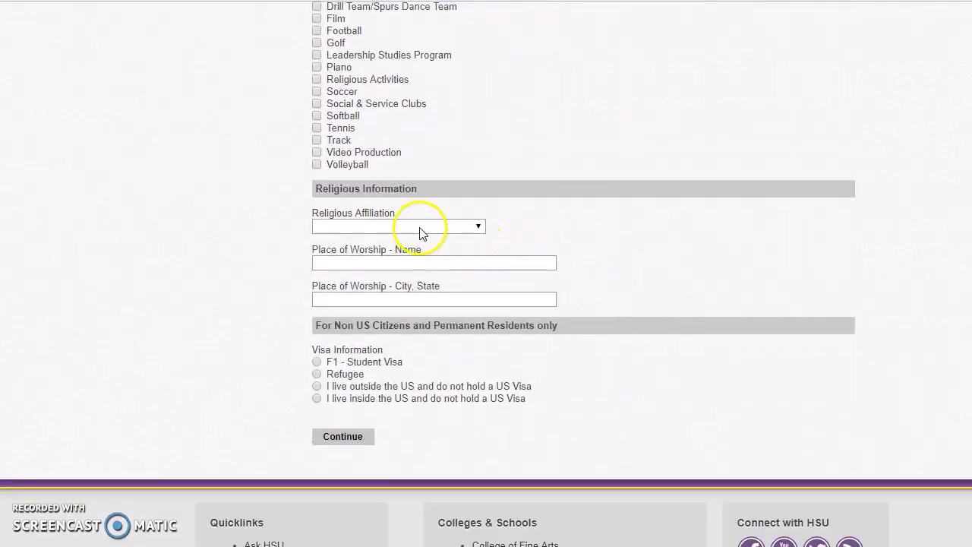
# Set religious affiliation to Baptist - Other and name South End Fellowship Baptist Church as place of worship.
pyautogui.click(422, 228)
pyautogui.click(419, 263)
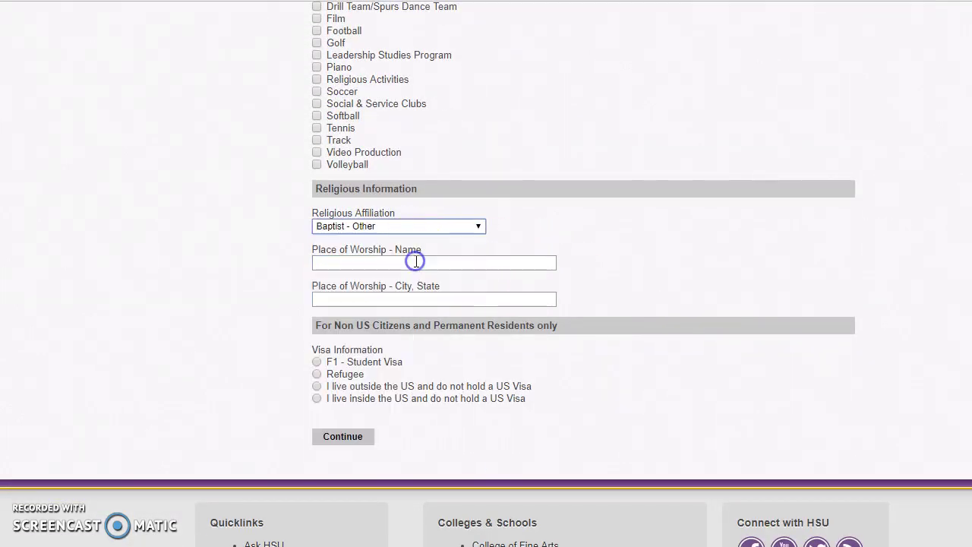
pyautogui.click(419, 262)
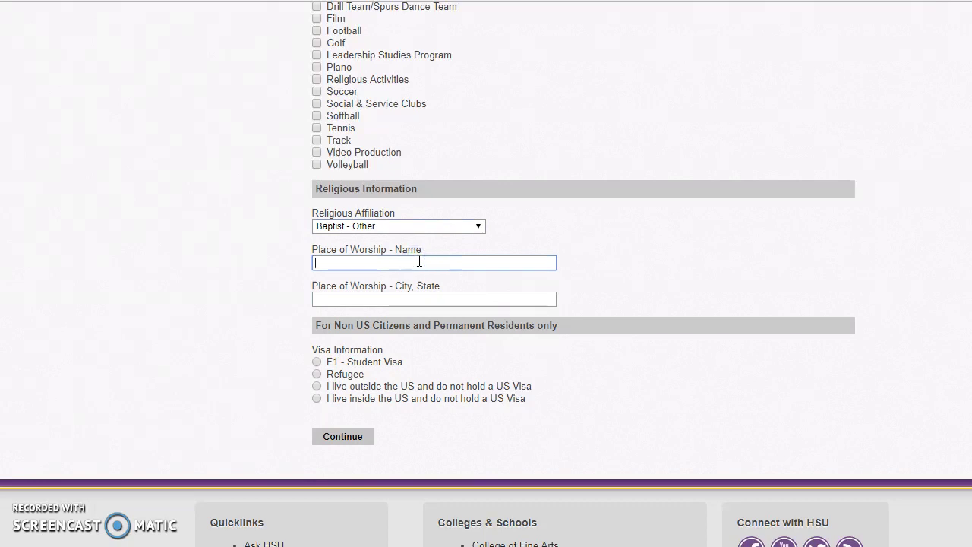
pyautogui.write('South End Fellowship')
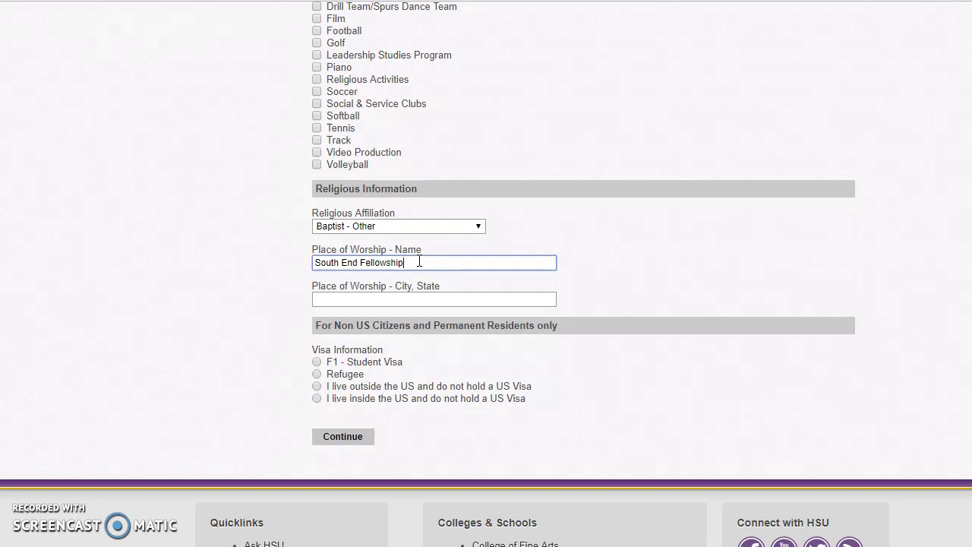
pyautogui.write('tist')
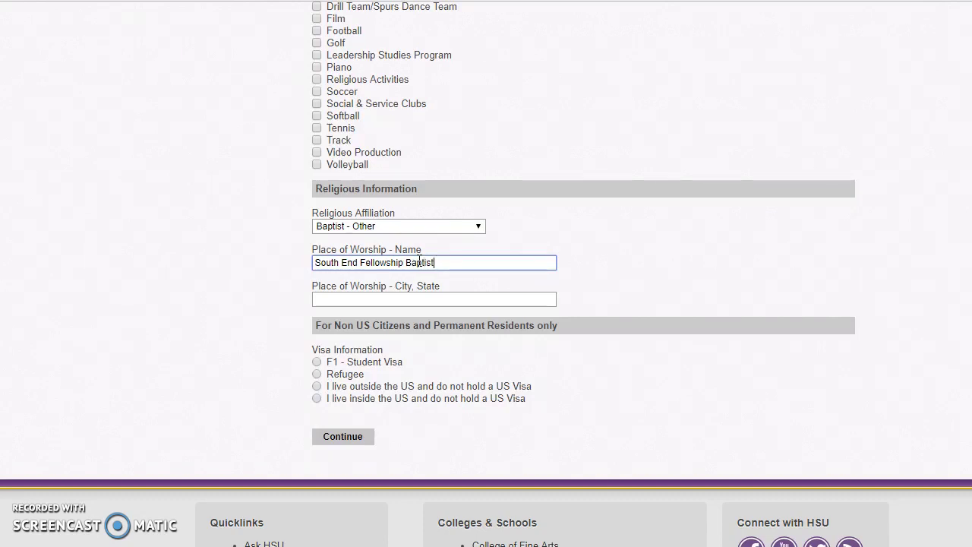
pyautogui.write(' Church')
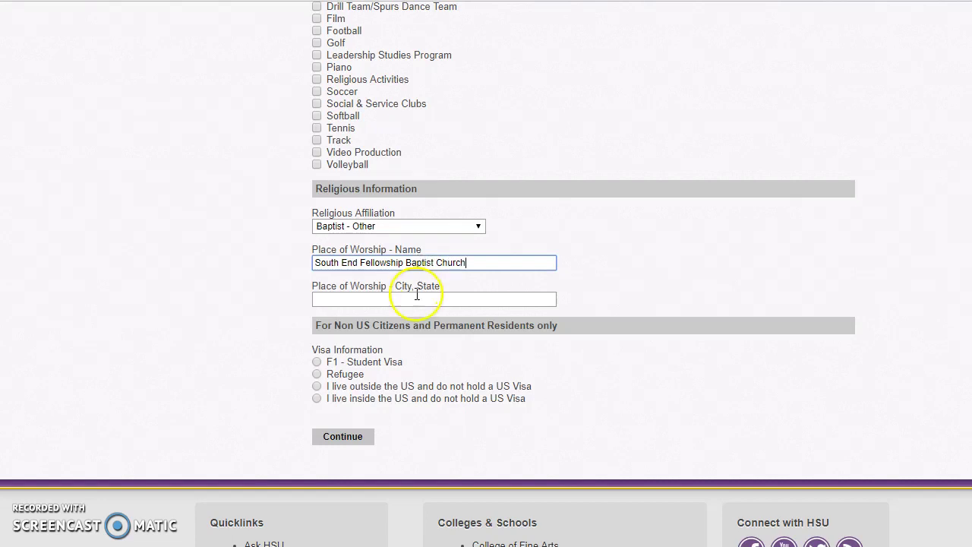
# Enter Owen Sound as the church's city, choose living outside the US without a visa, and continue.
pyautogui.click(415, 295)
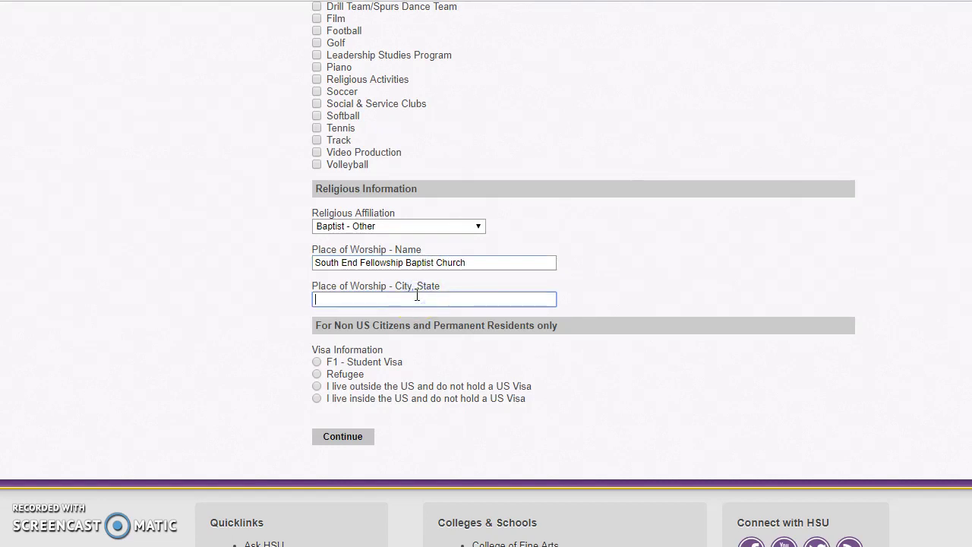
pyautogui.click(400, 351)
pyautogui.click(415, 325)
pyautogui.scroll(1, 325, 416)
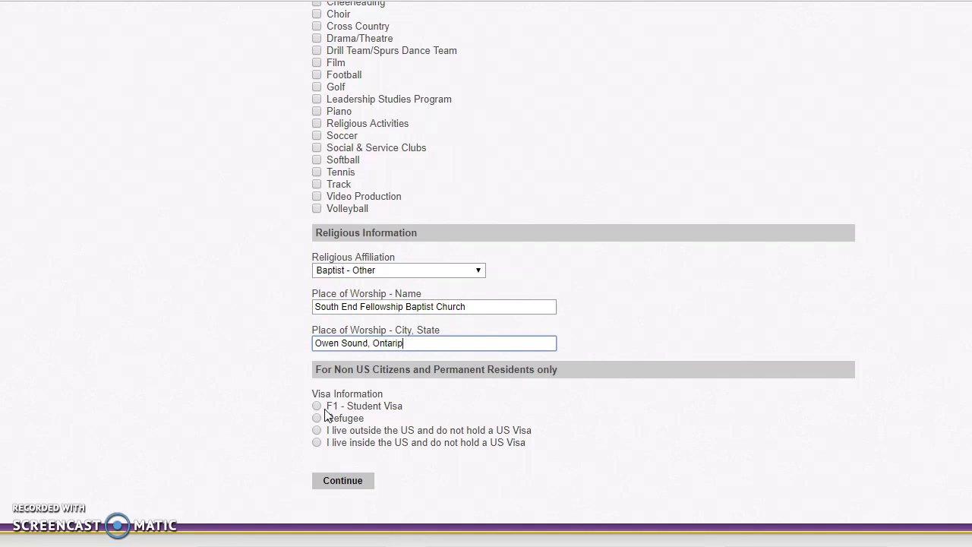
pyautogui.scroll(-1, 442, 351)
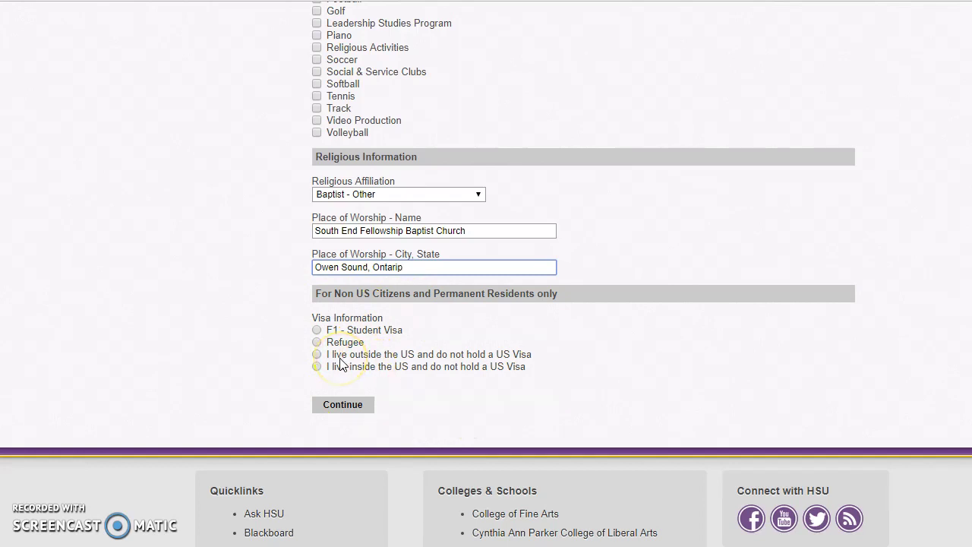
pyautogui.click(315, 355)
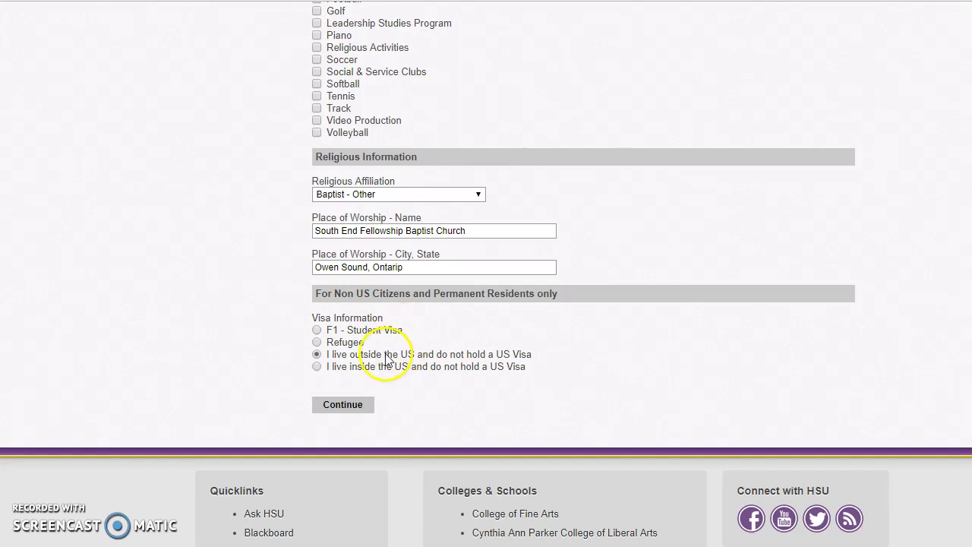
pyautogui.click(358, 405)
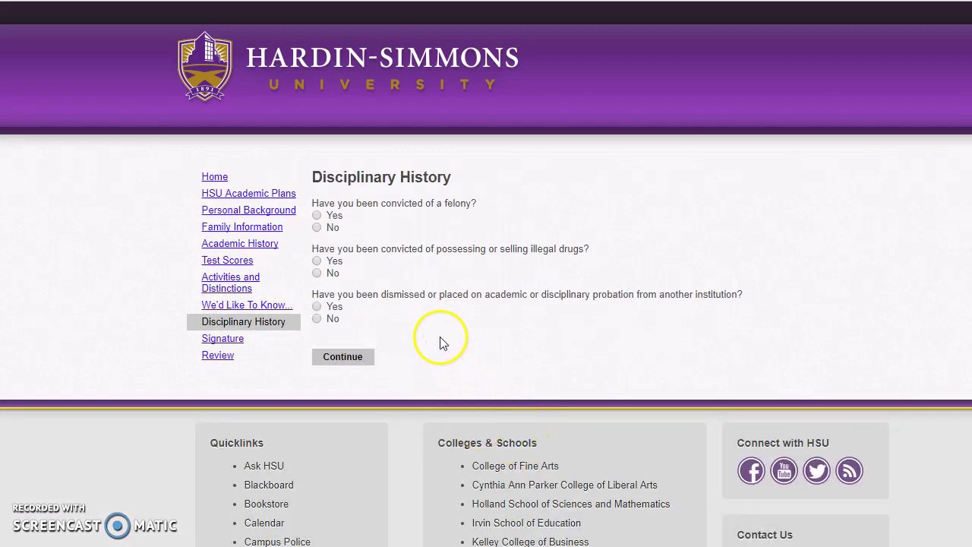
# Answer No to the felony, illegal drugs and probation questions and continue.
pyautogui.click(317, 227)
pyautogui.click(317, 274)
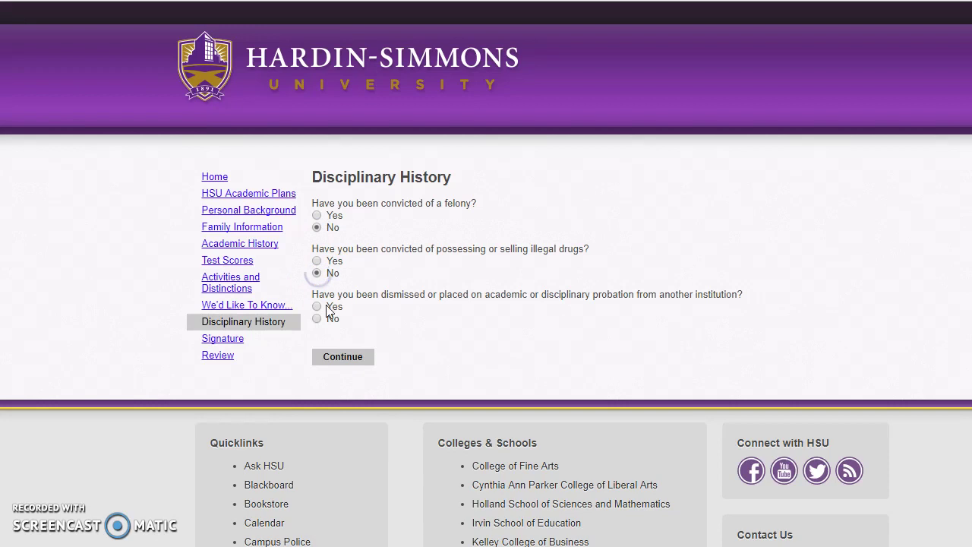
pyautogui.click(316, 318)
pyautogui.click(352, 366)
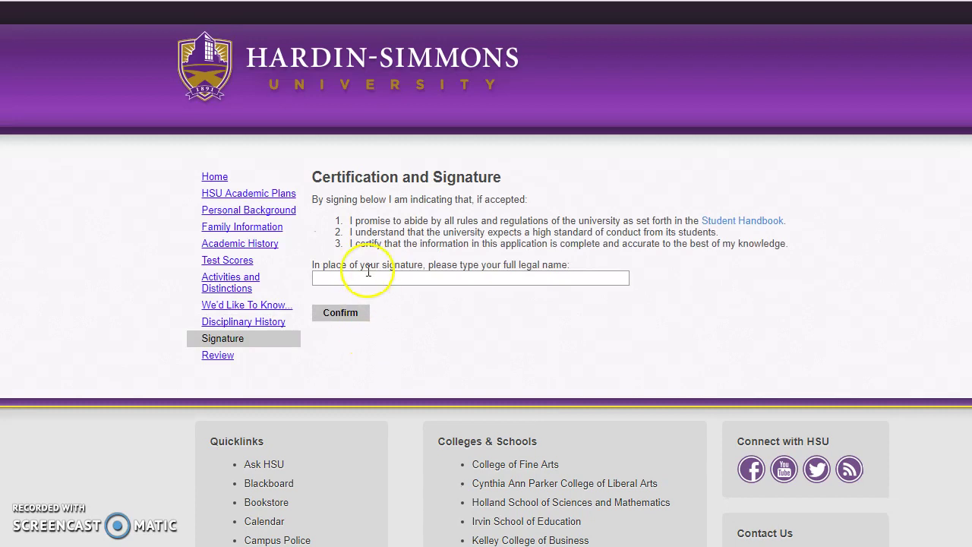
# Enter the applicant's full legal name as the signature and confirm it.
pyautogui.click(368, 269)
pyautogui.click(374, 280)
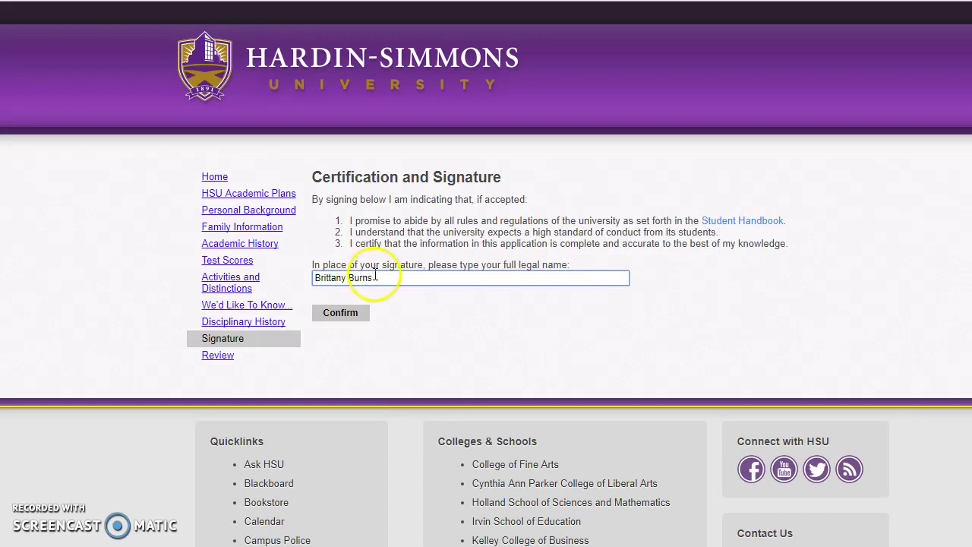
pyautogui.click(360, 314)
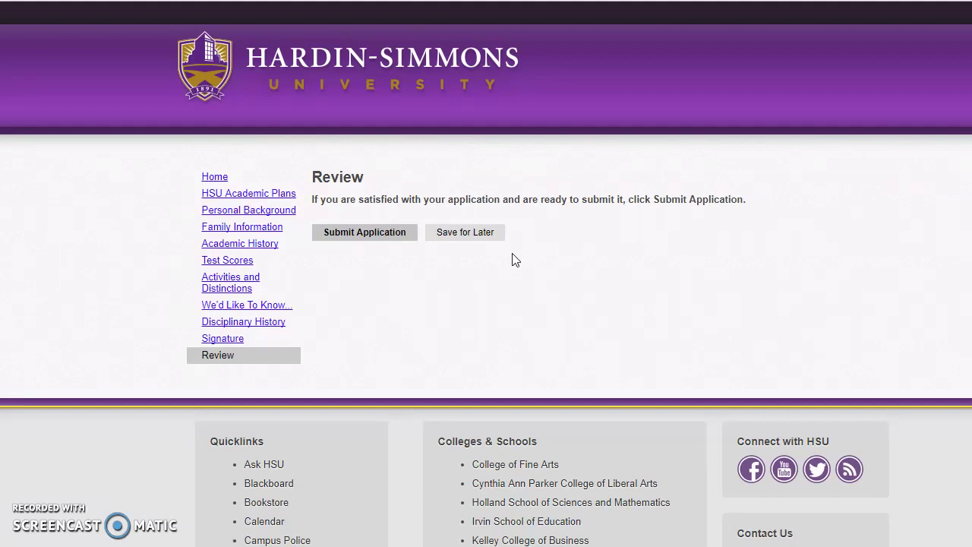
# Submit the application, accept that it can no longer be changed, and review the status checklist.
pyautogui.click(366, 240)
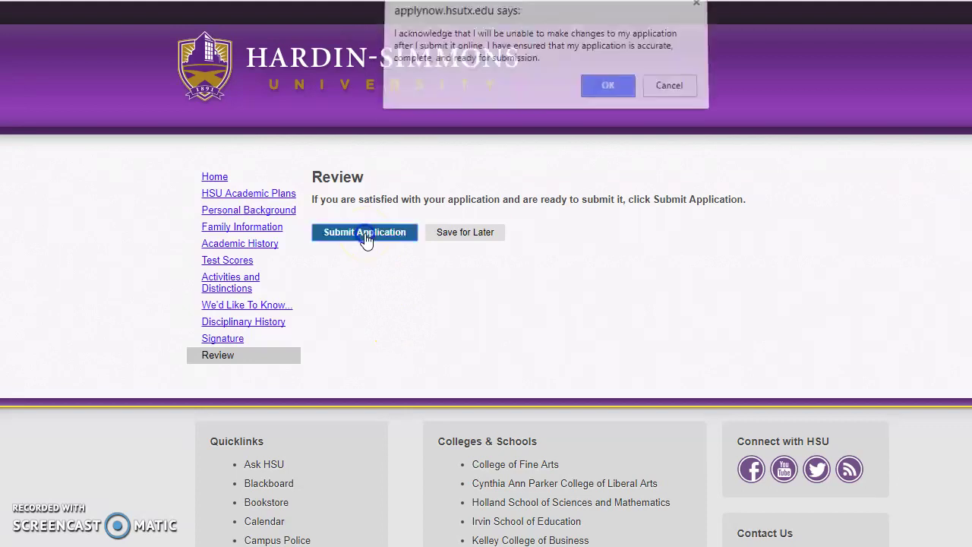
pyautogui.click(608, 92)
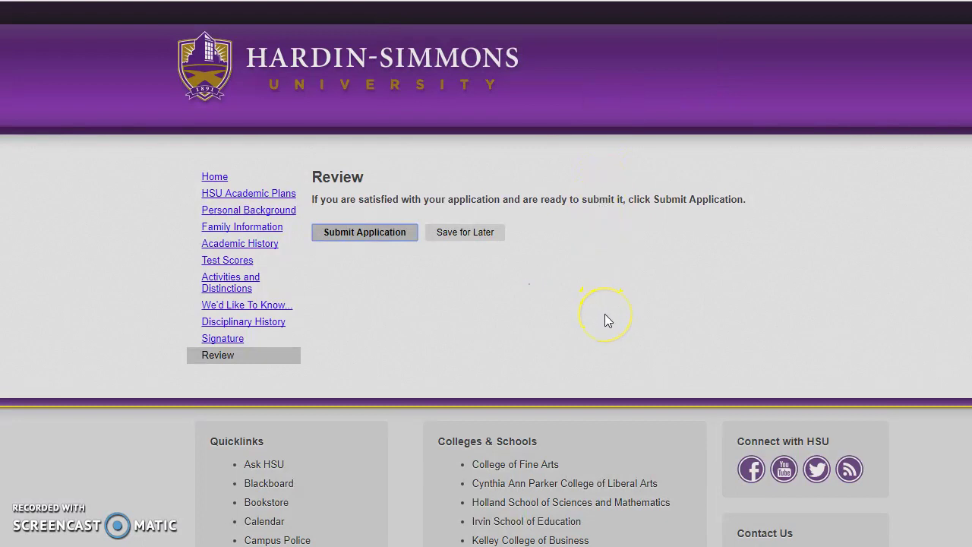
pyautogui.scroll(-4, 638, 311)
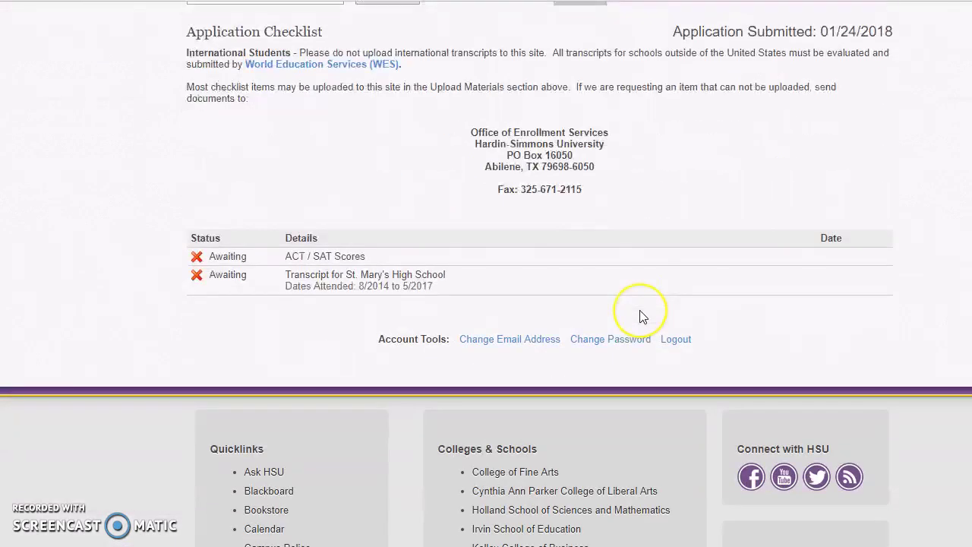
pyautogui.scroll(2, 639, 316)
pyautogui.scroll(2, 639, 316)
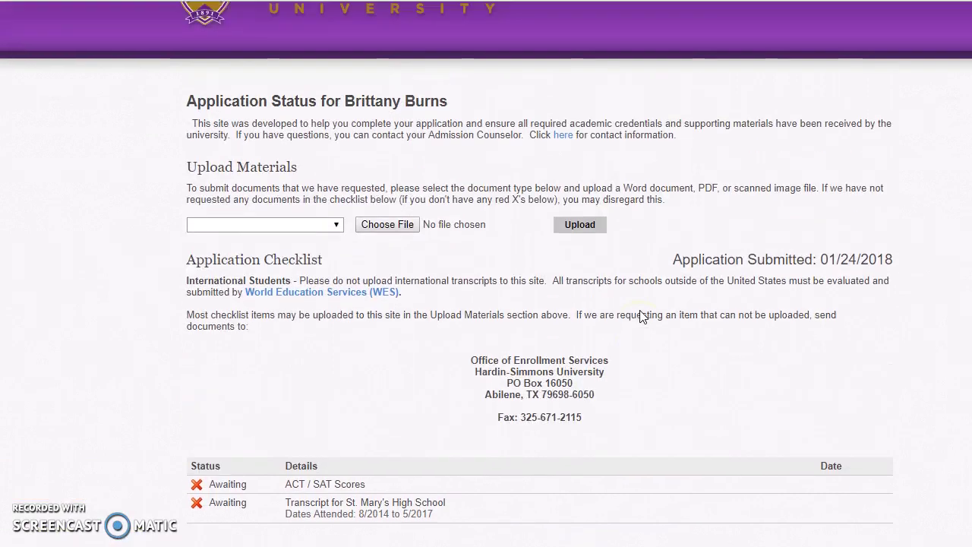
pyautogui.scroll(-2, 639, 315)
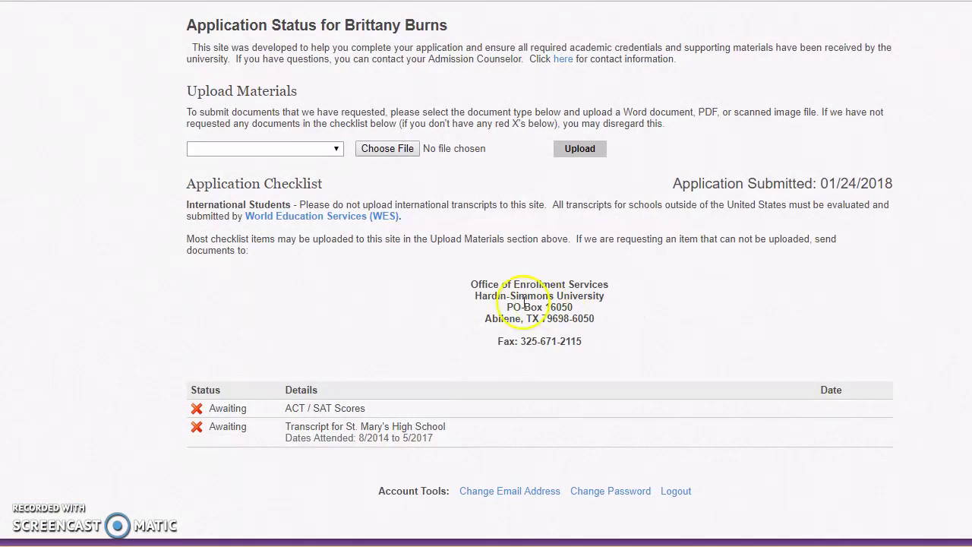
pyautogui.scroll(2, 591, 338)
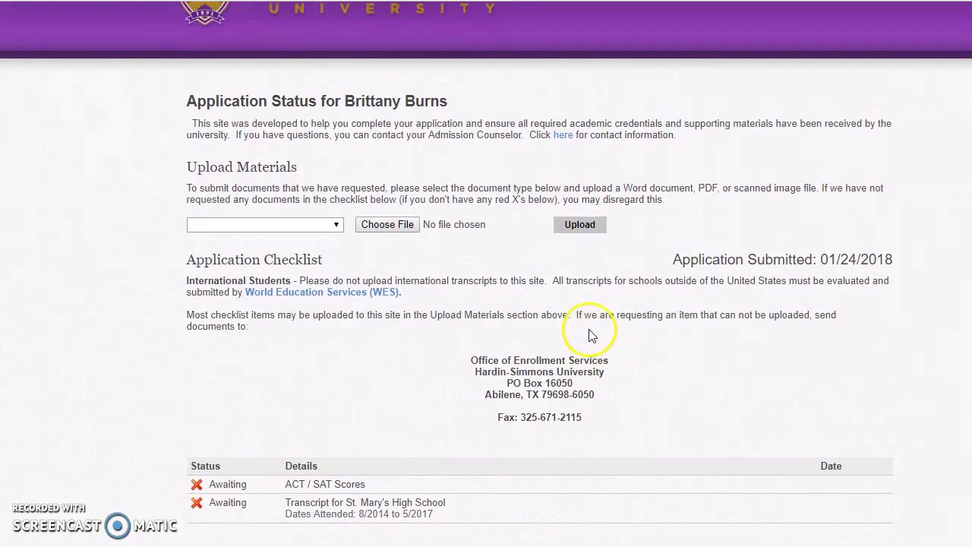